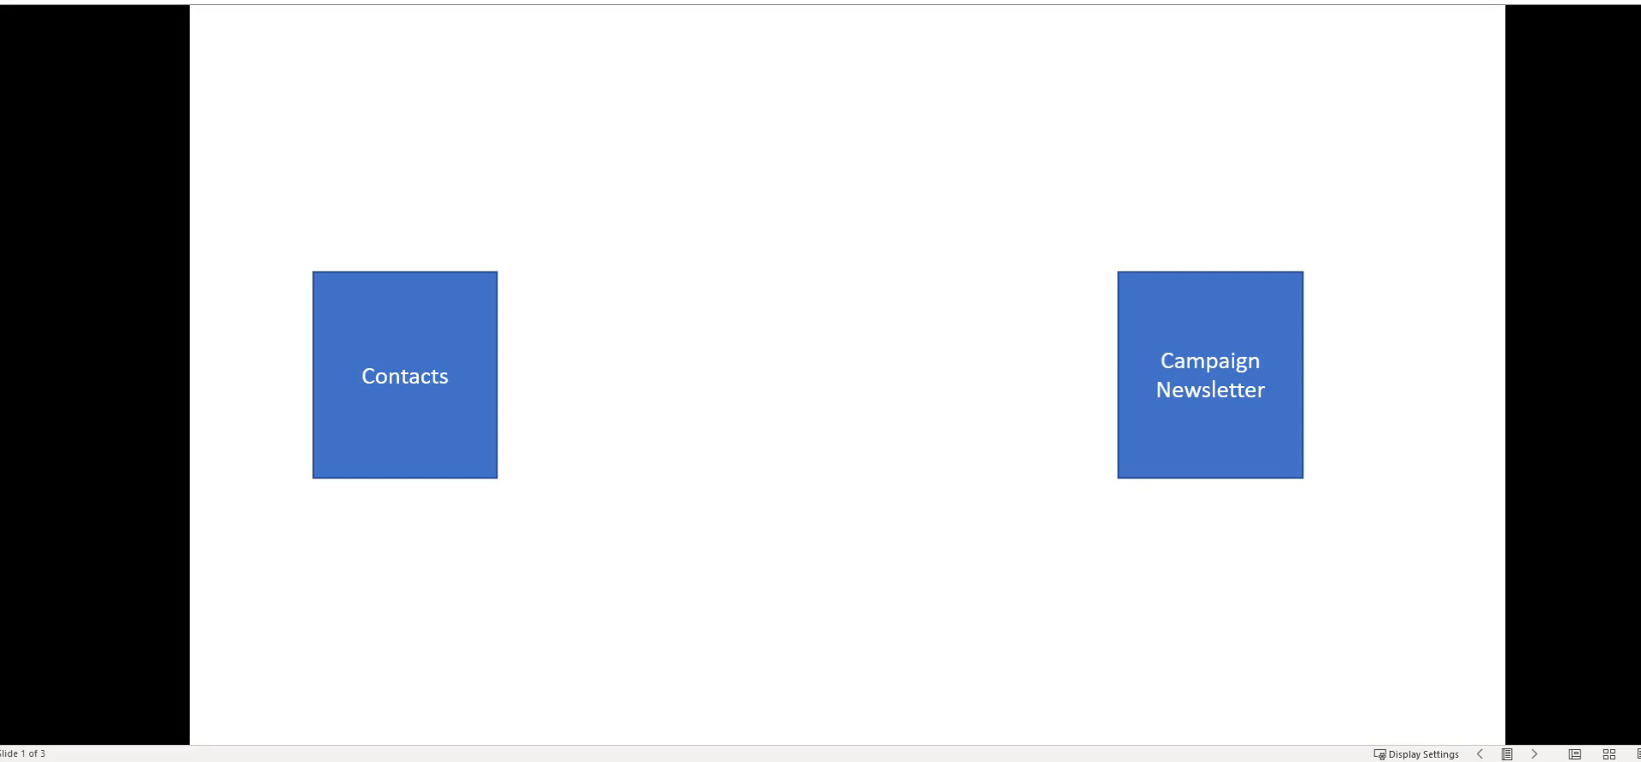
Advance the PowerPoint slideshow to slide 3, showing the connecting arrows and the Bulk Request box
click(1321, 250)
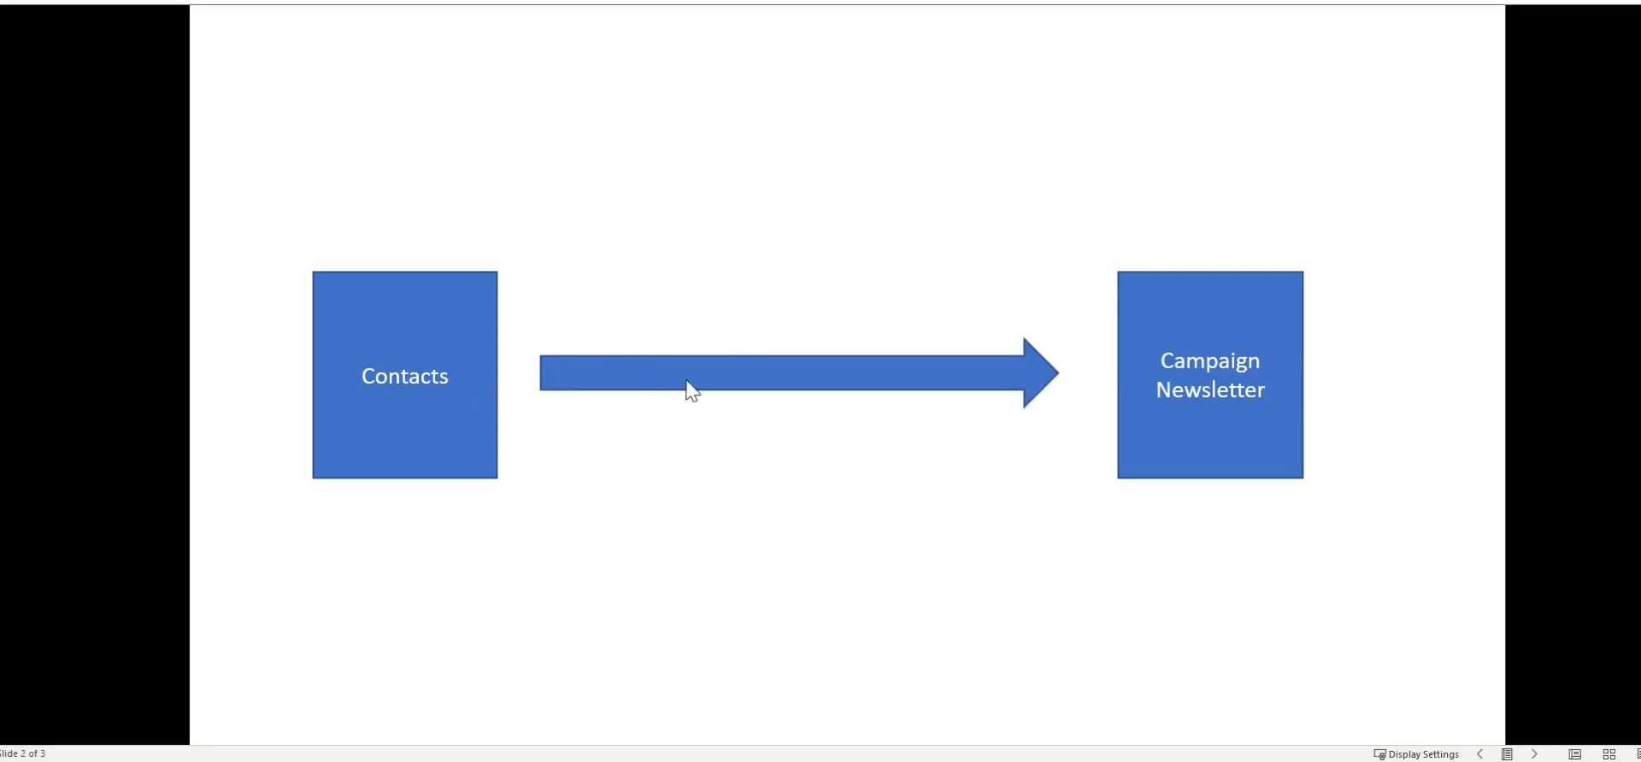
click(1362, 422)
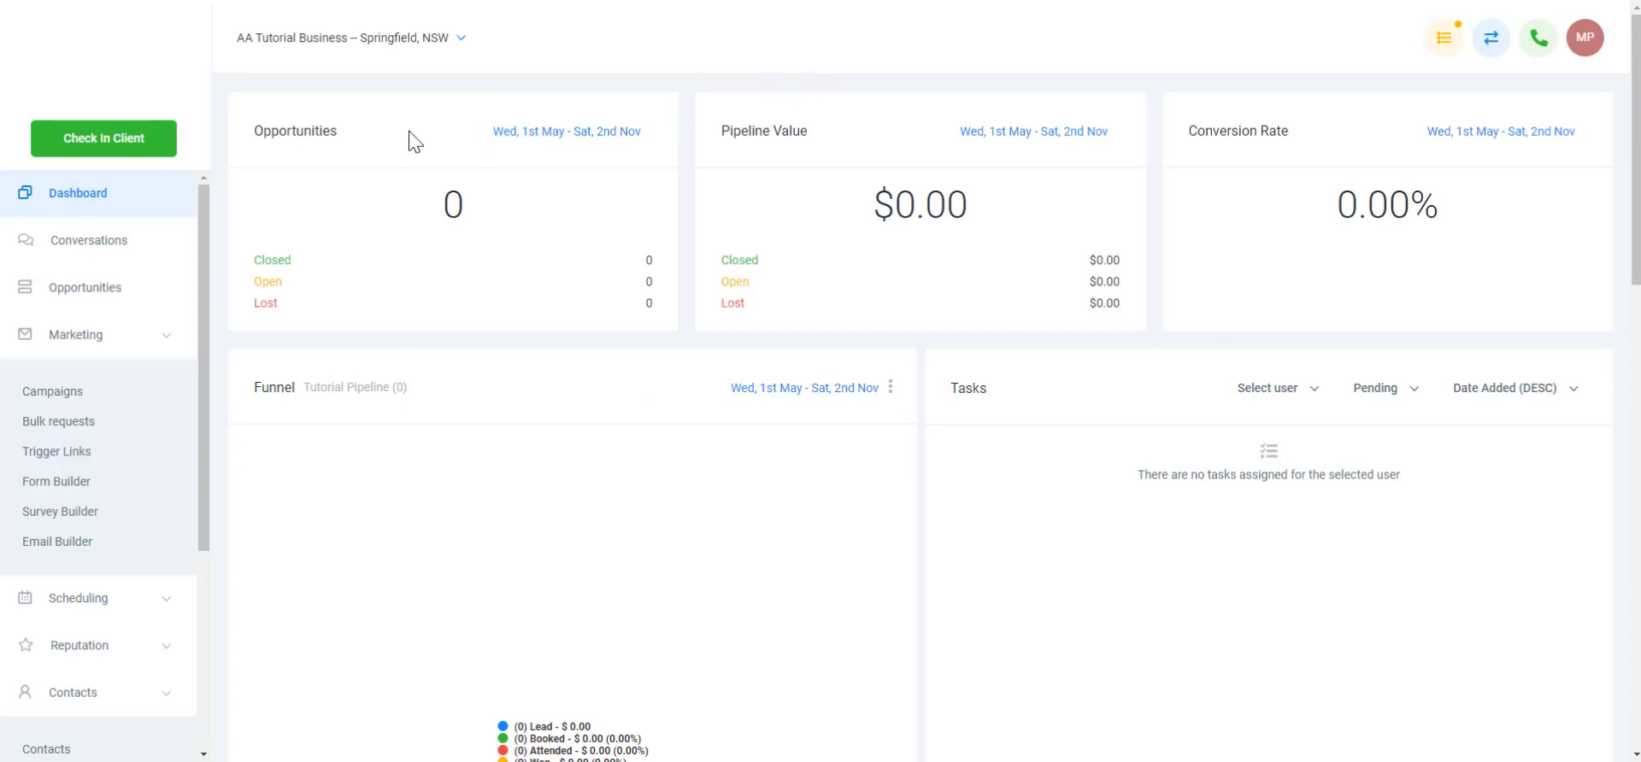
Create a new campaign from the Marketing > Campaigns list
click(85, 338)
click(85, 339)
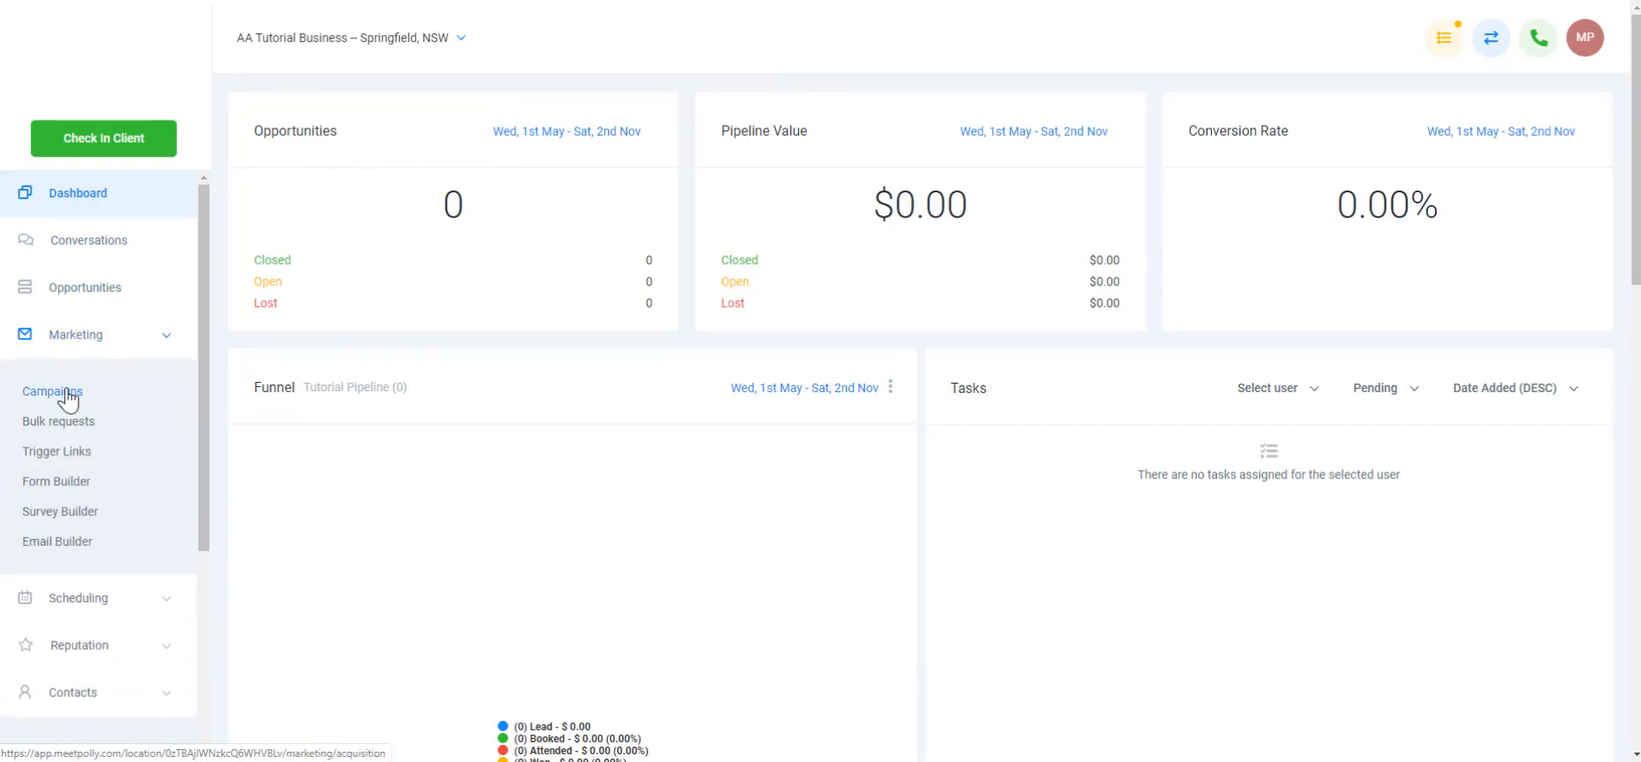
click(66, 391)
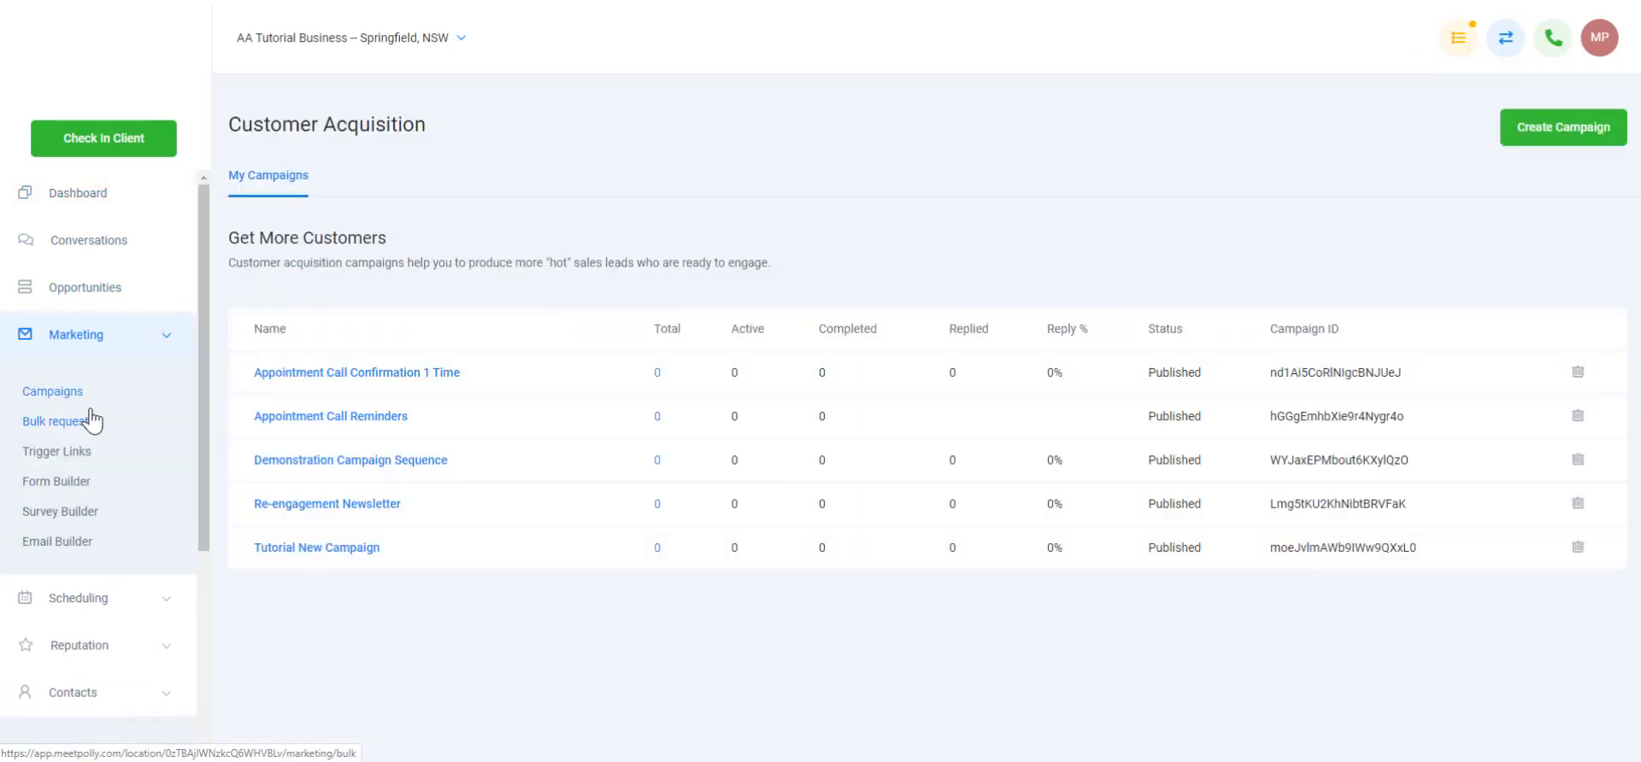
click(1570, 135)
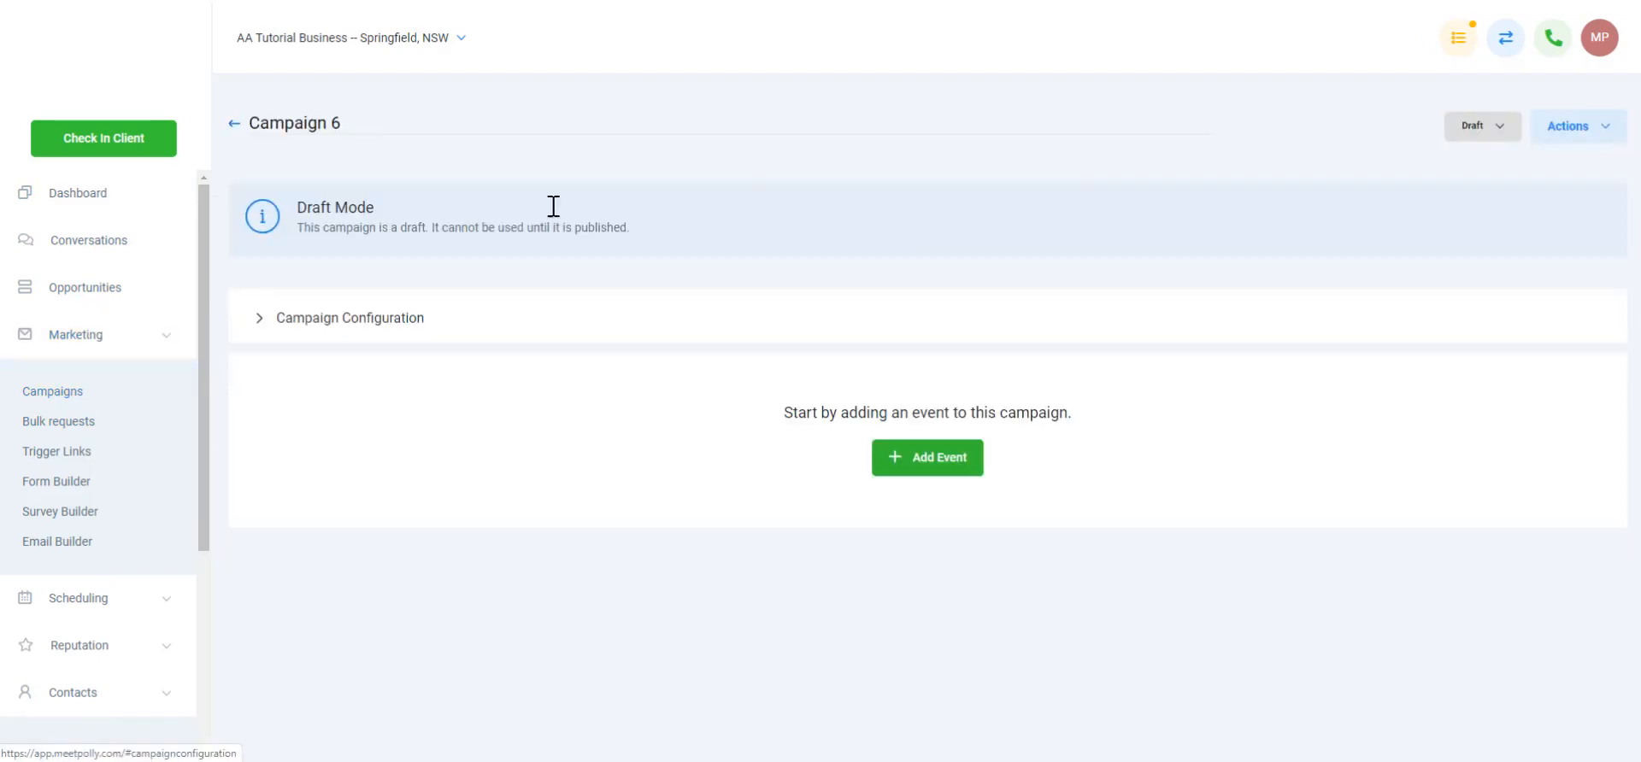
Rename the campaign 'Newsletter Broadcast Campaign' and set its status to Published
triple_click(468, 128)
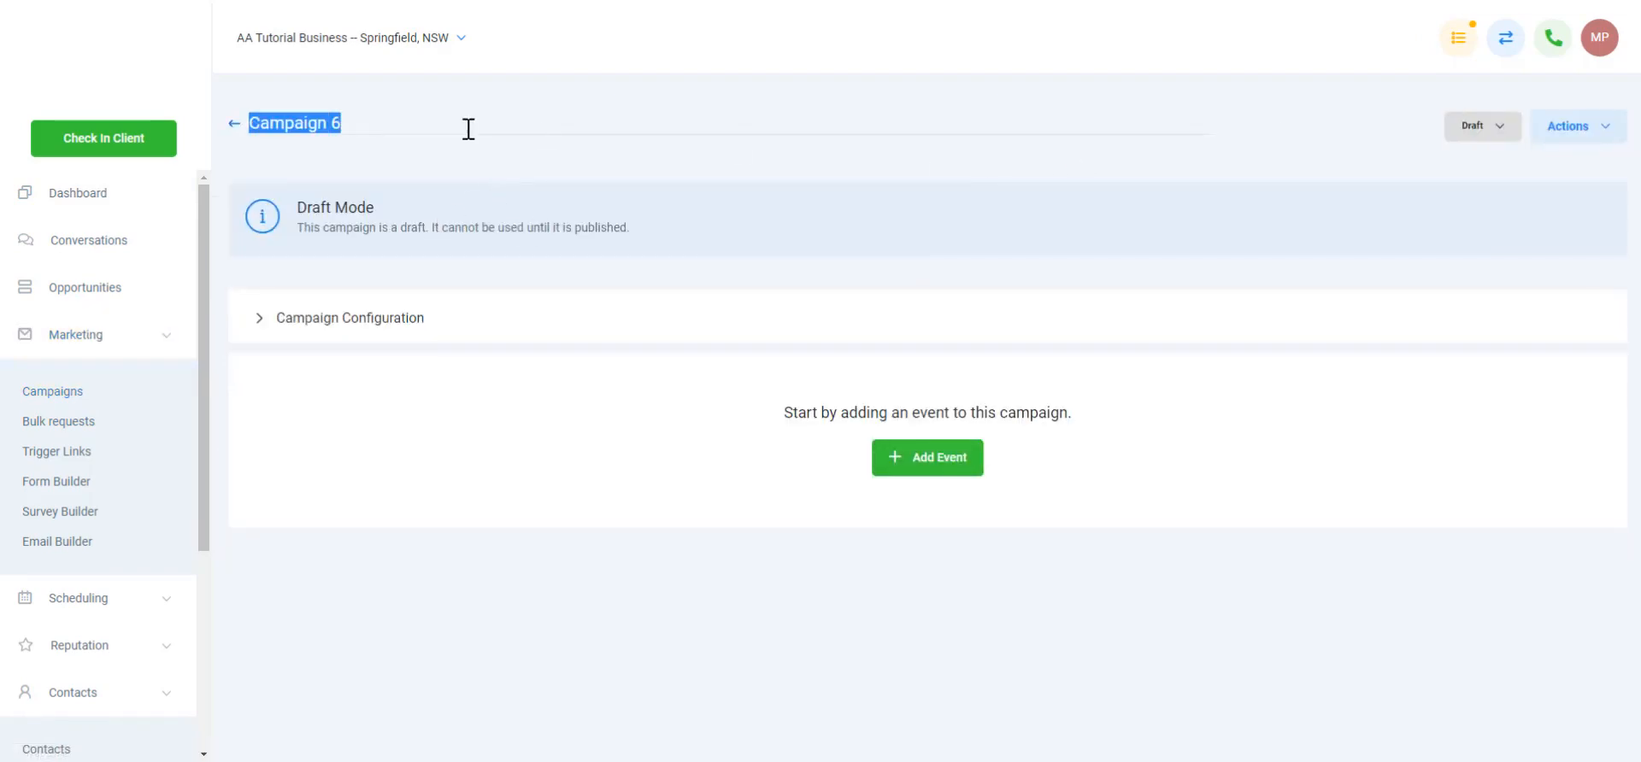
text(Newsl)
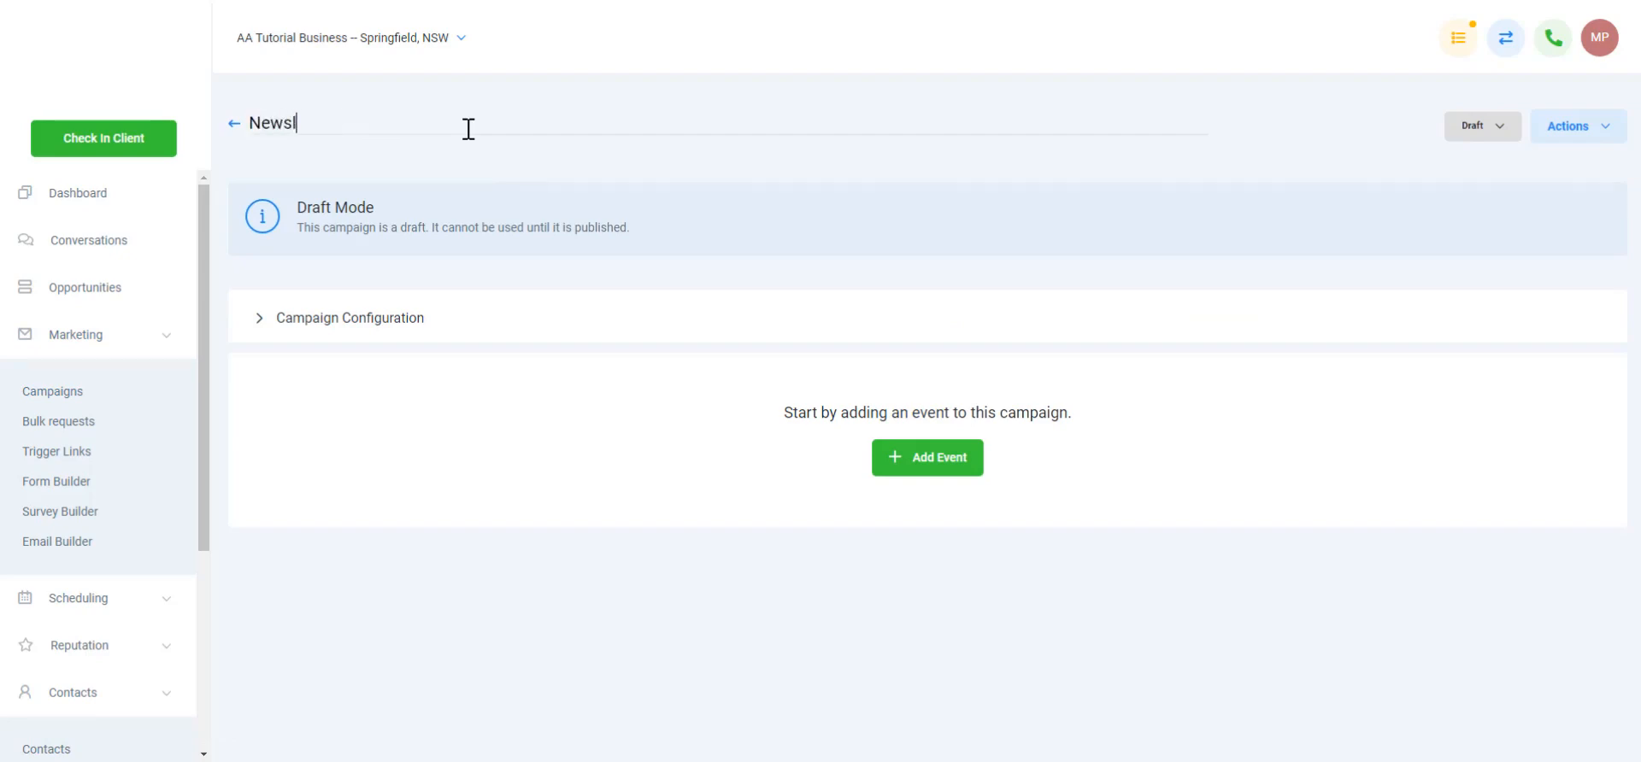
text(etter Broar)
key(BackSpace)
text(adcast)
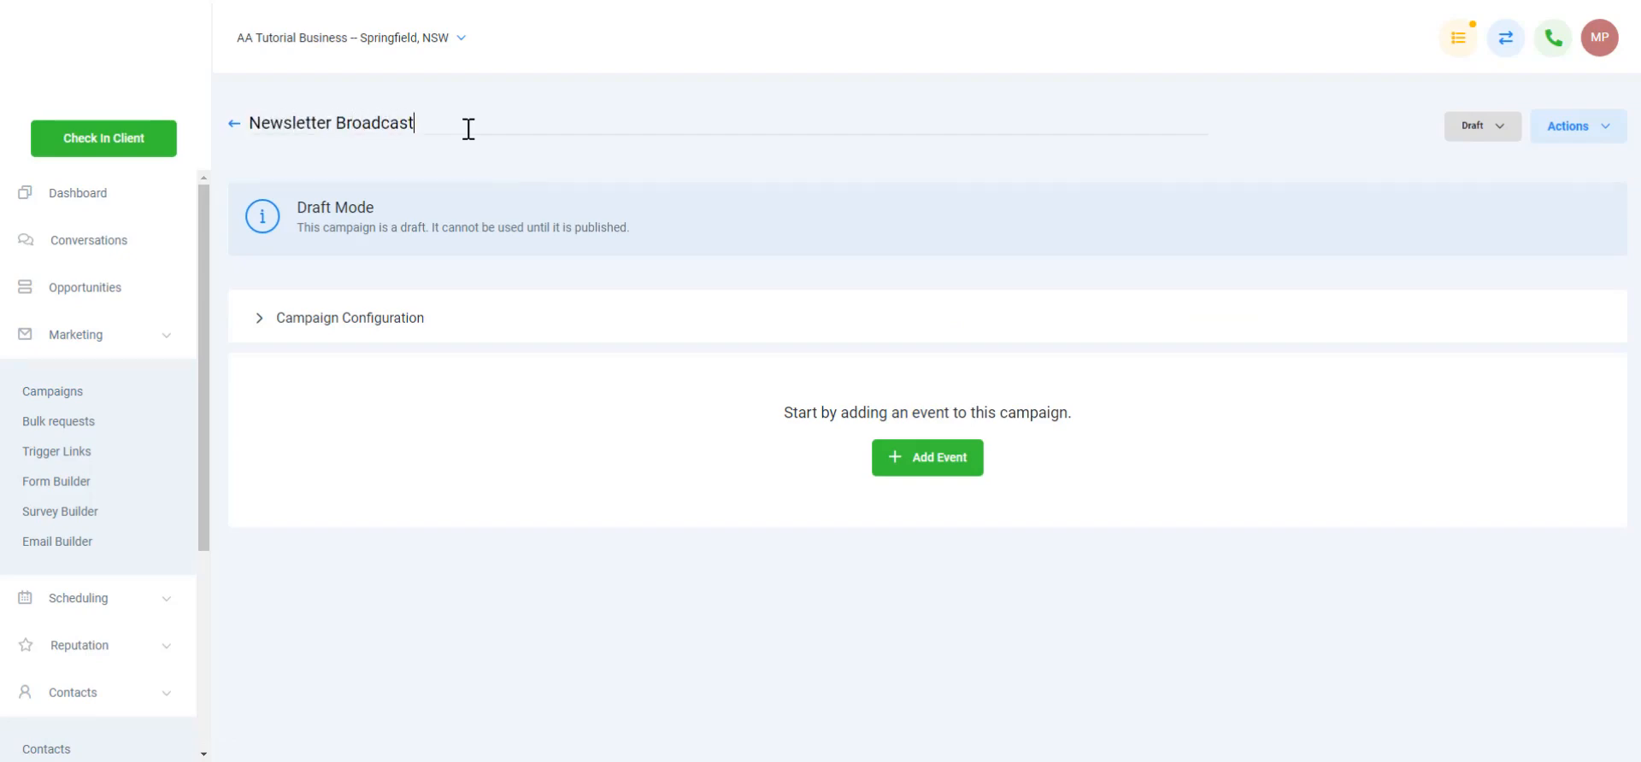
text( Campaign)
click(1459, 130)
click(1470, 162)
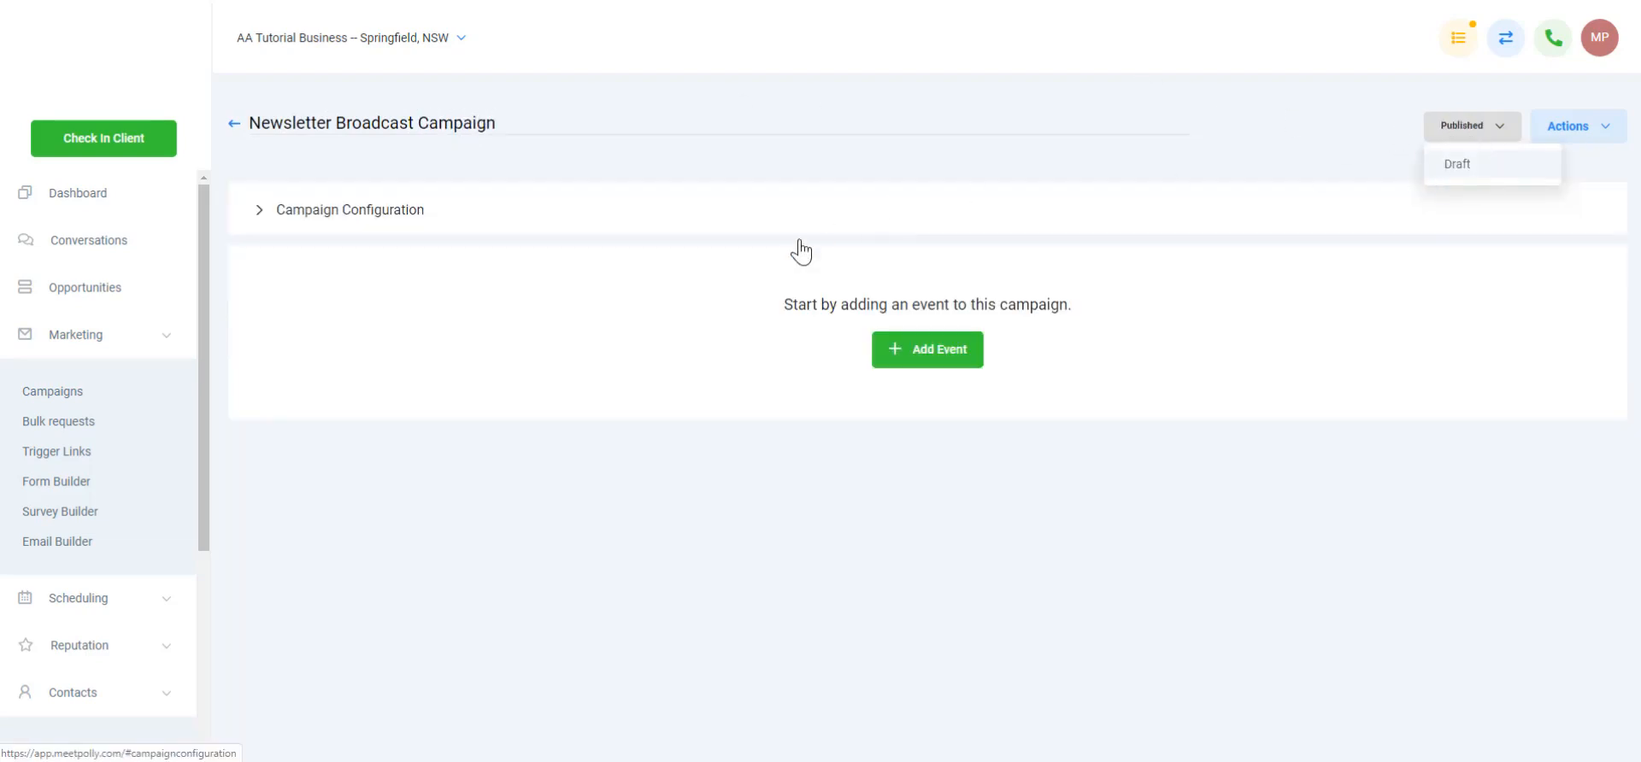
Enter the sender e-mail address and sender name in the campaign configuration
click(259, 220)
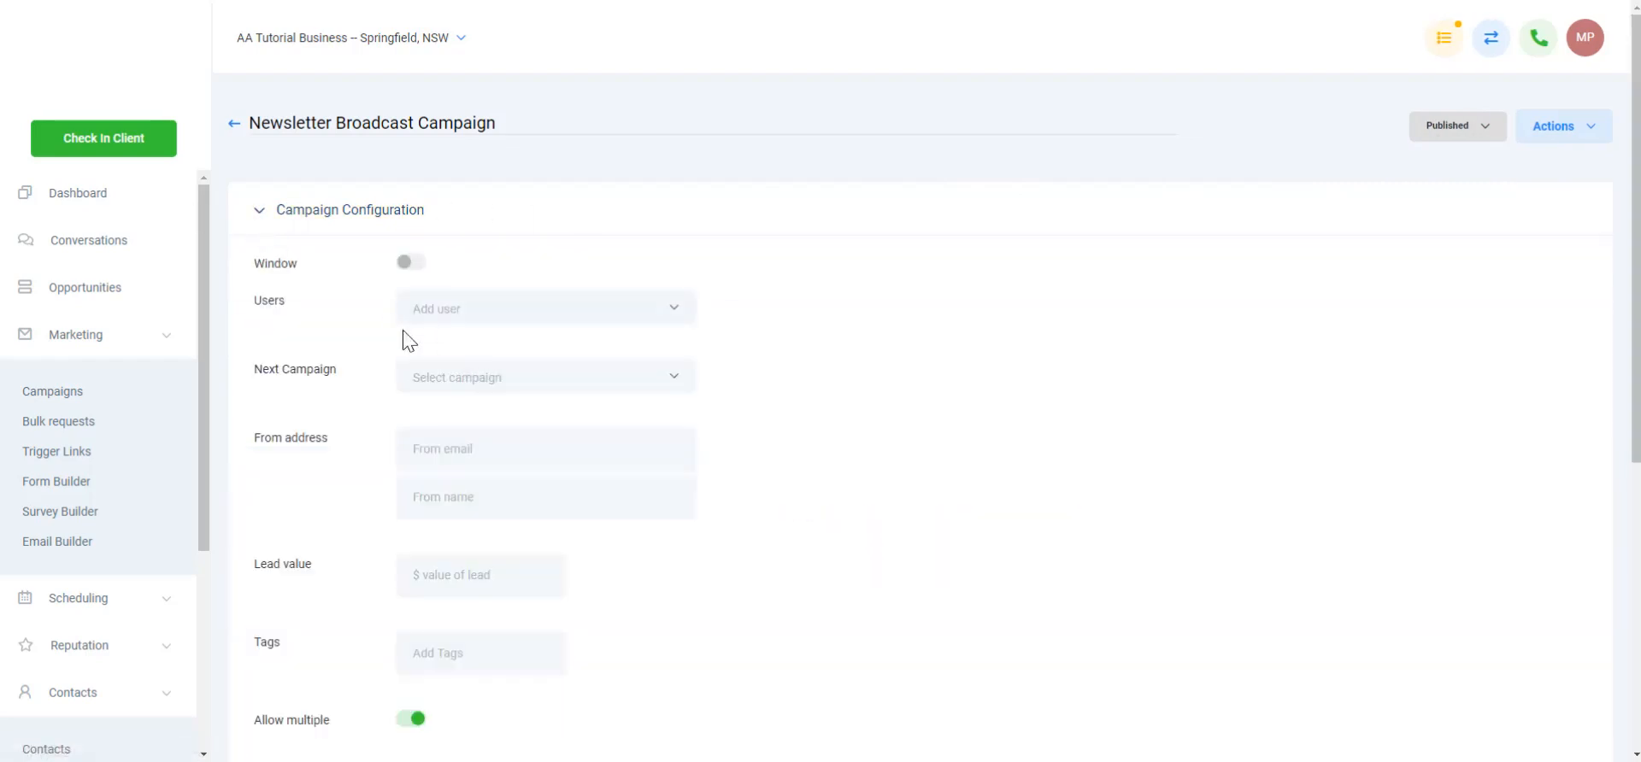
scroll(444, 334, down, 4)
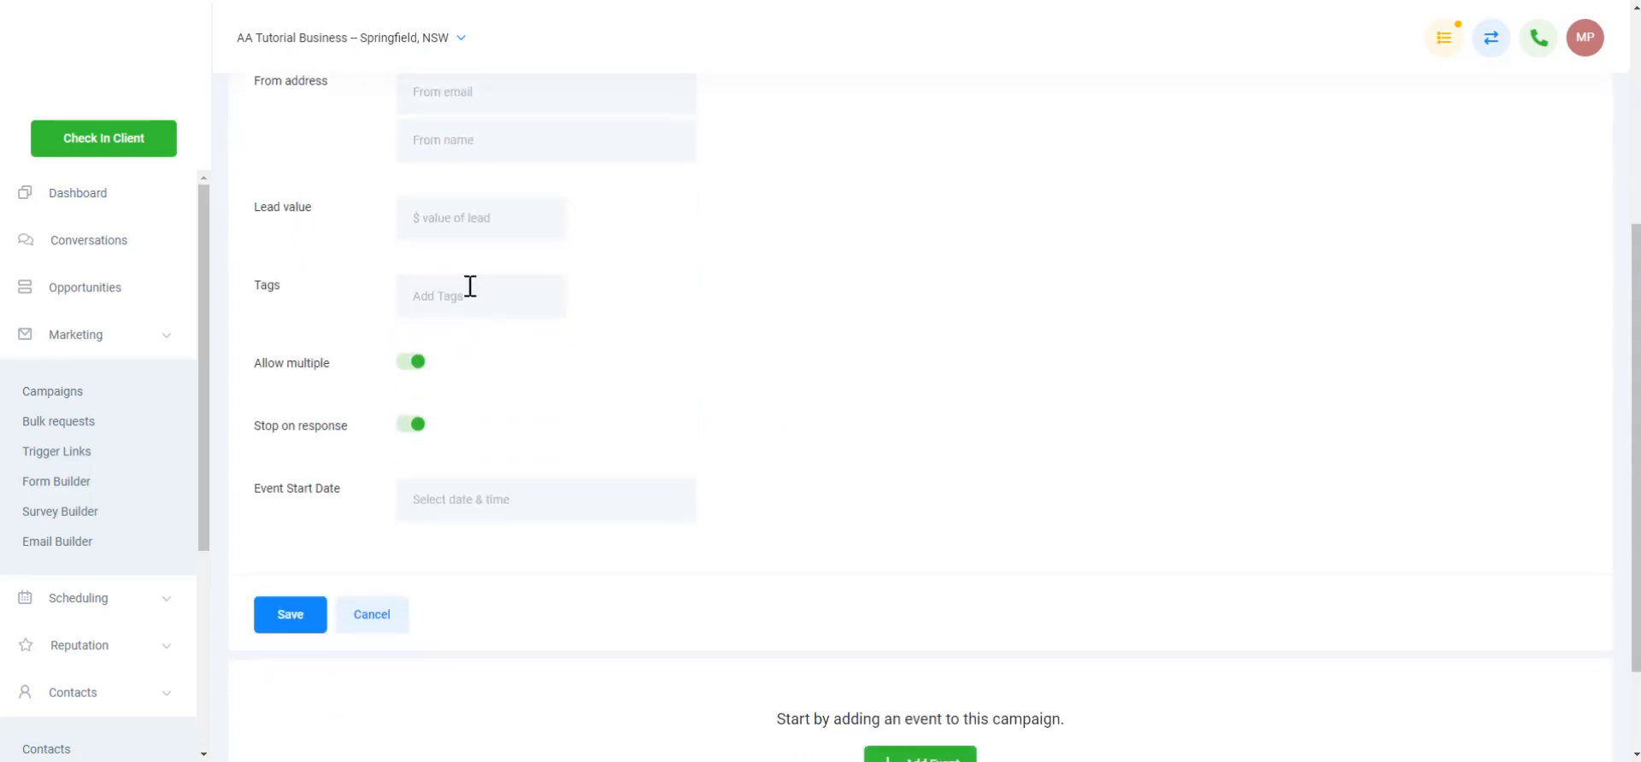
scroll(470, 248, up, 1)
scroll(470, 217, up, 2)
click(532, 342)
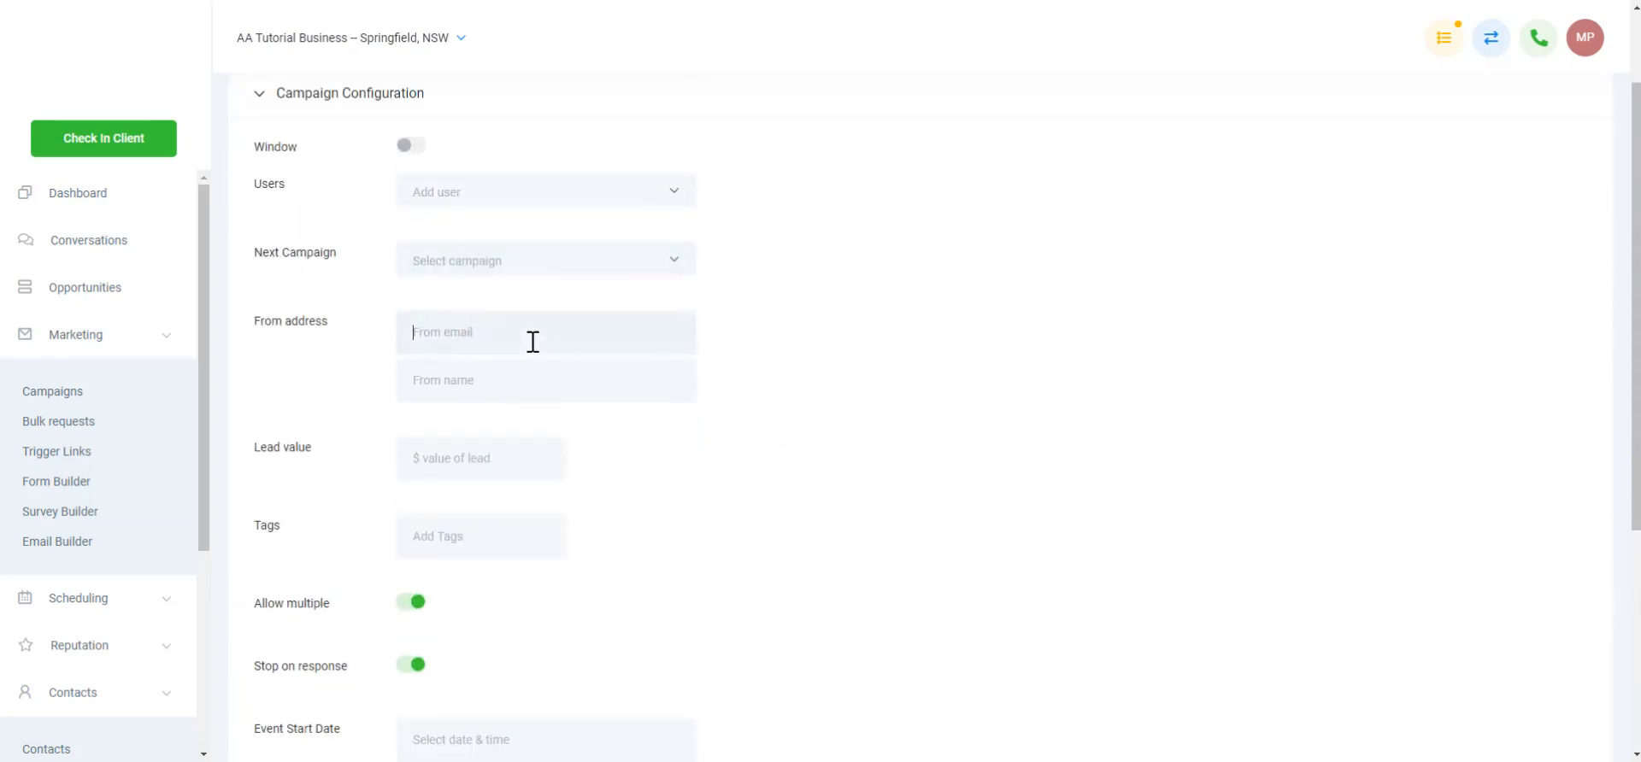
text(myname@)
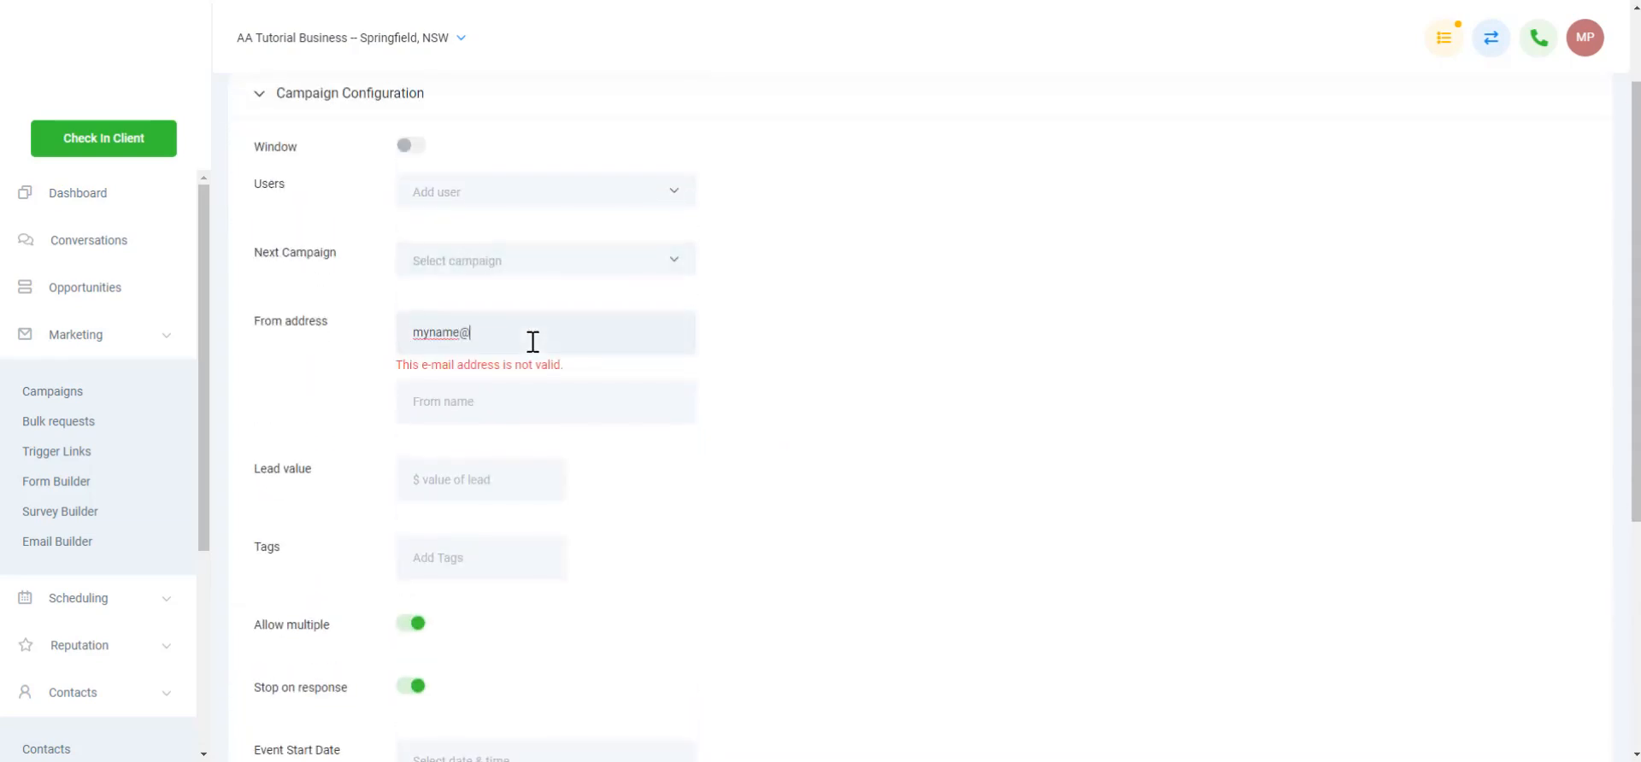
text(business.com)
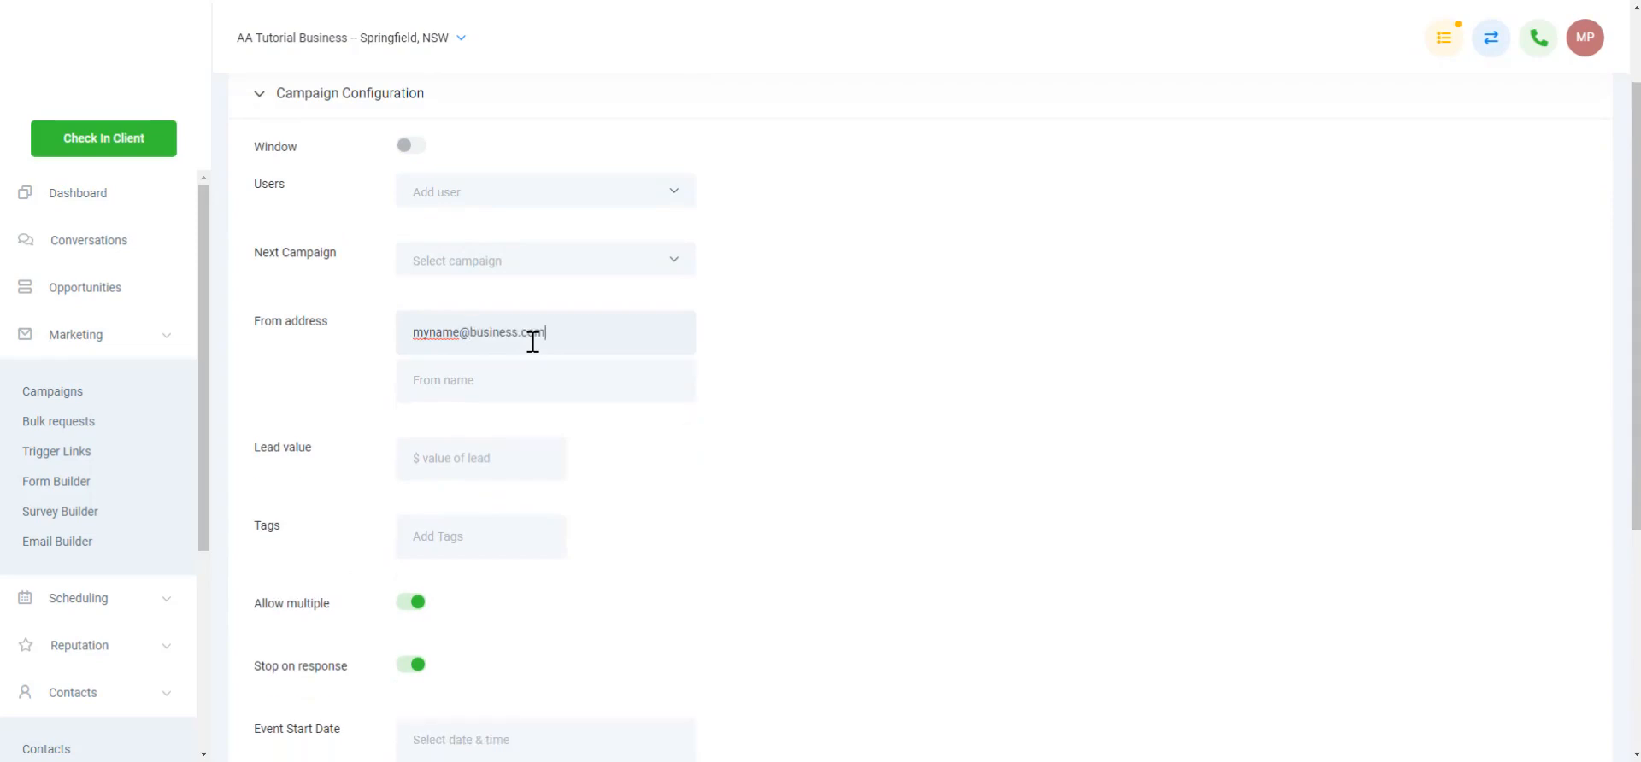
click(487, 380)
drag(458, 383, 449, 383)
key(Right)
text(l)
Switch off Stop on response and save the campaign configuration
scroll(648, 432, down, 2)
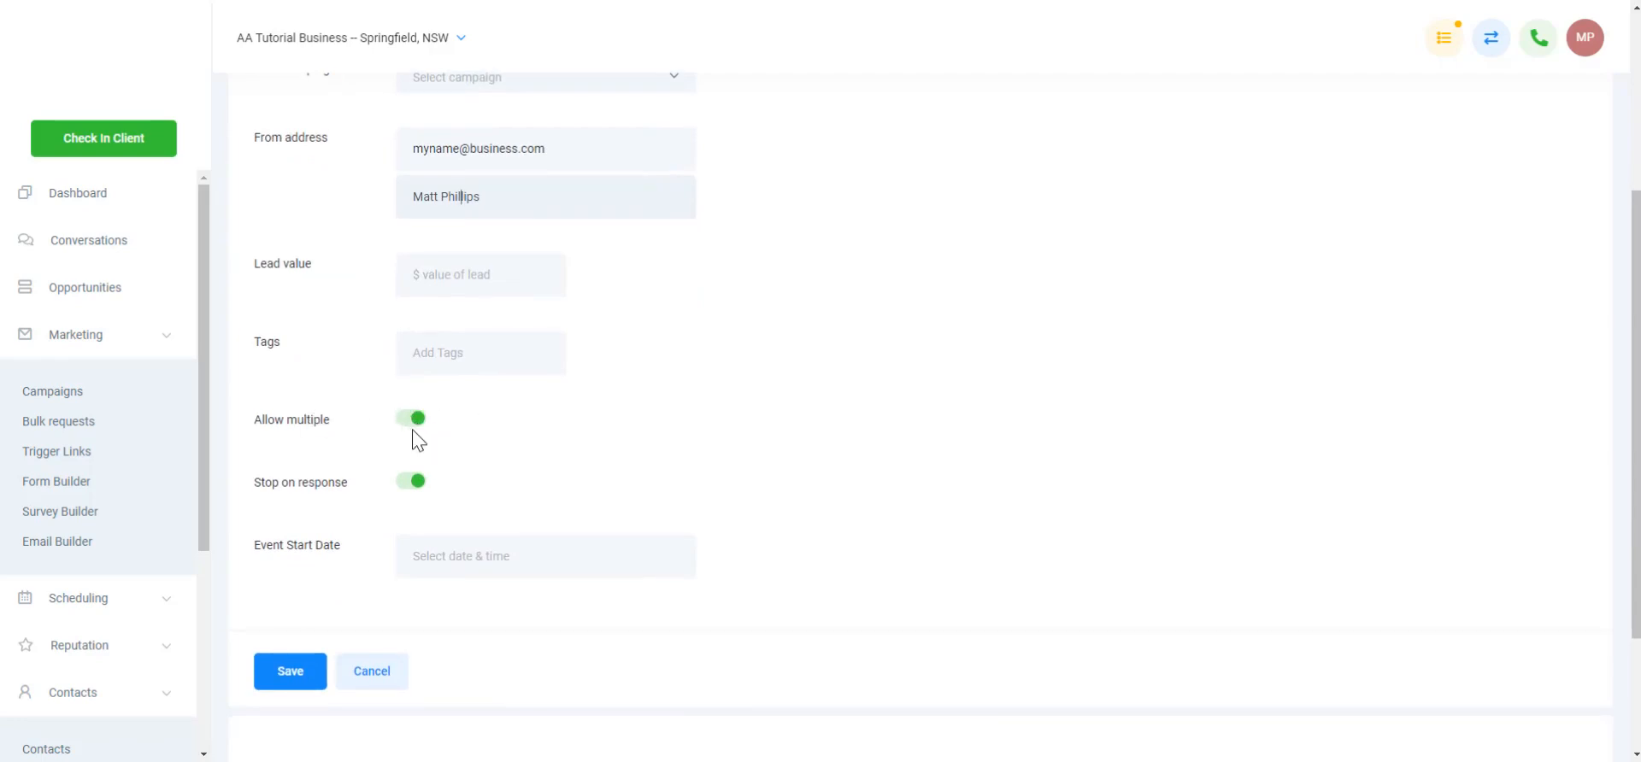
click(412, 485)
scroll(458, 542, down, 2)
click(314, 496)
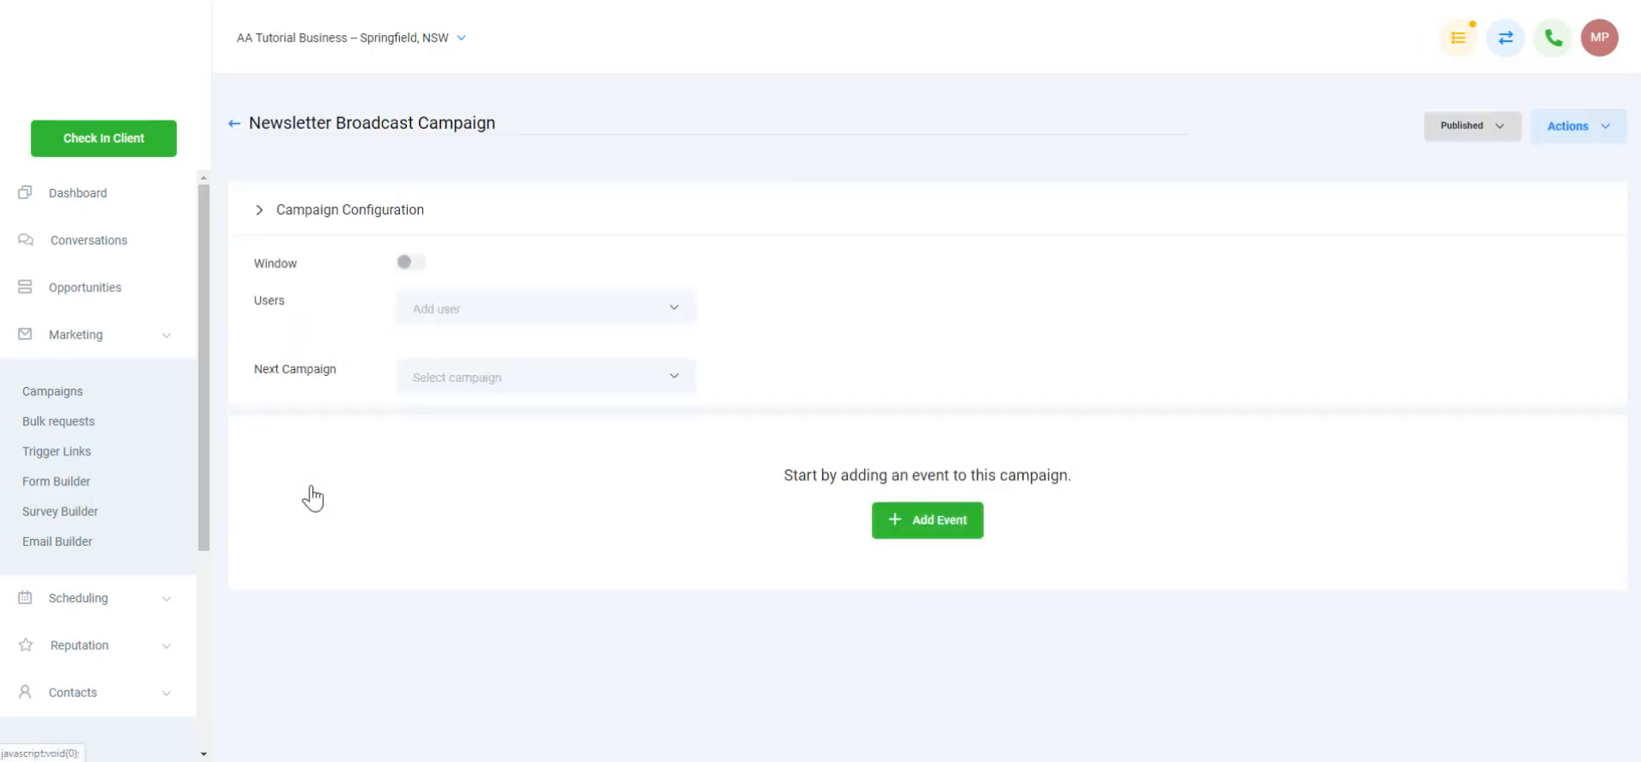
Add an email event named 'Email 1 - Newsletter' with subject 'Subject Line in here'
click(954, 351)
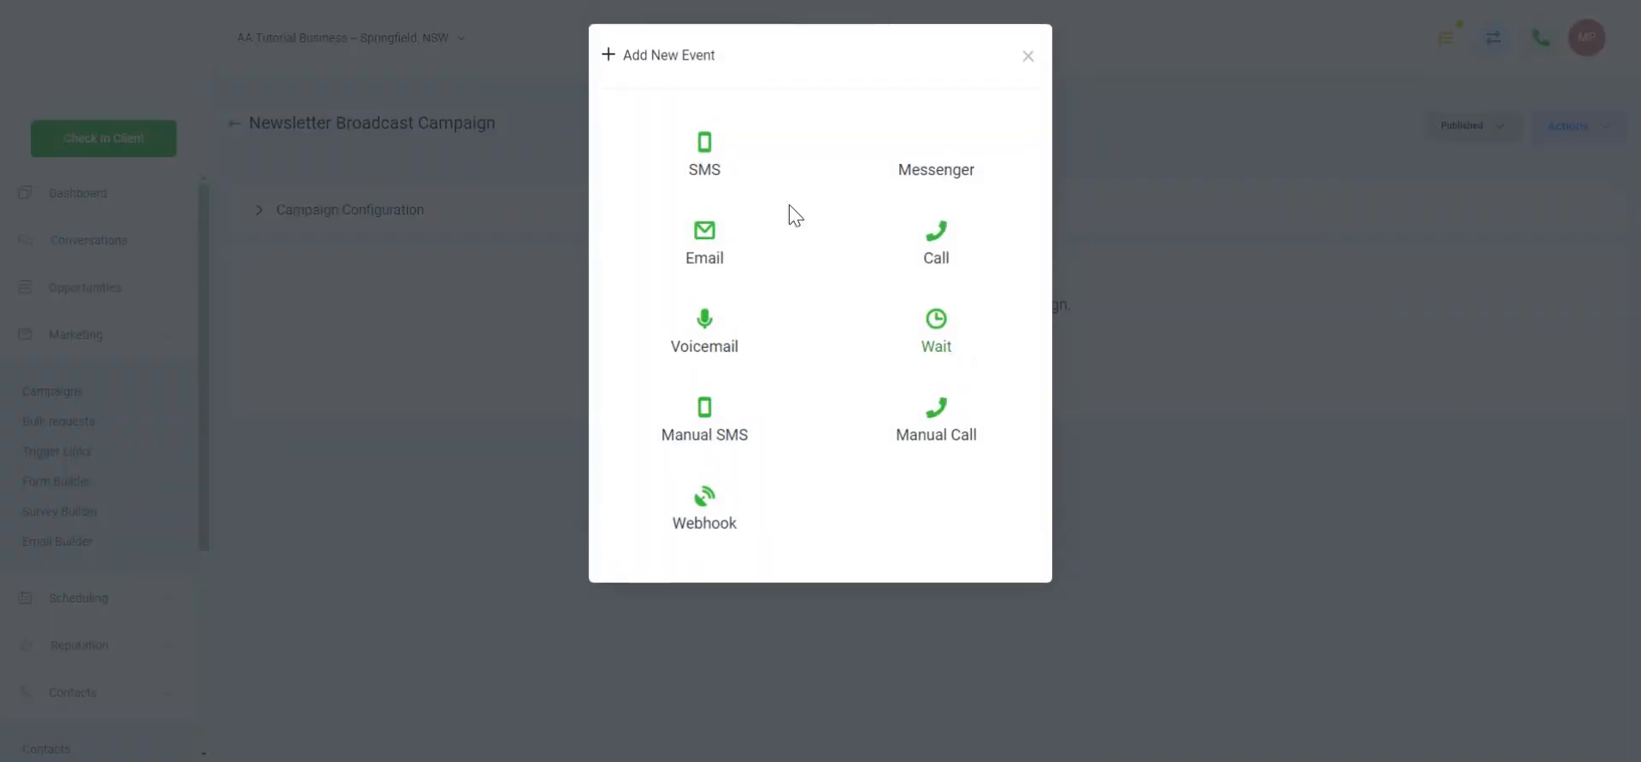
click(716, 243)
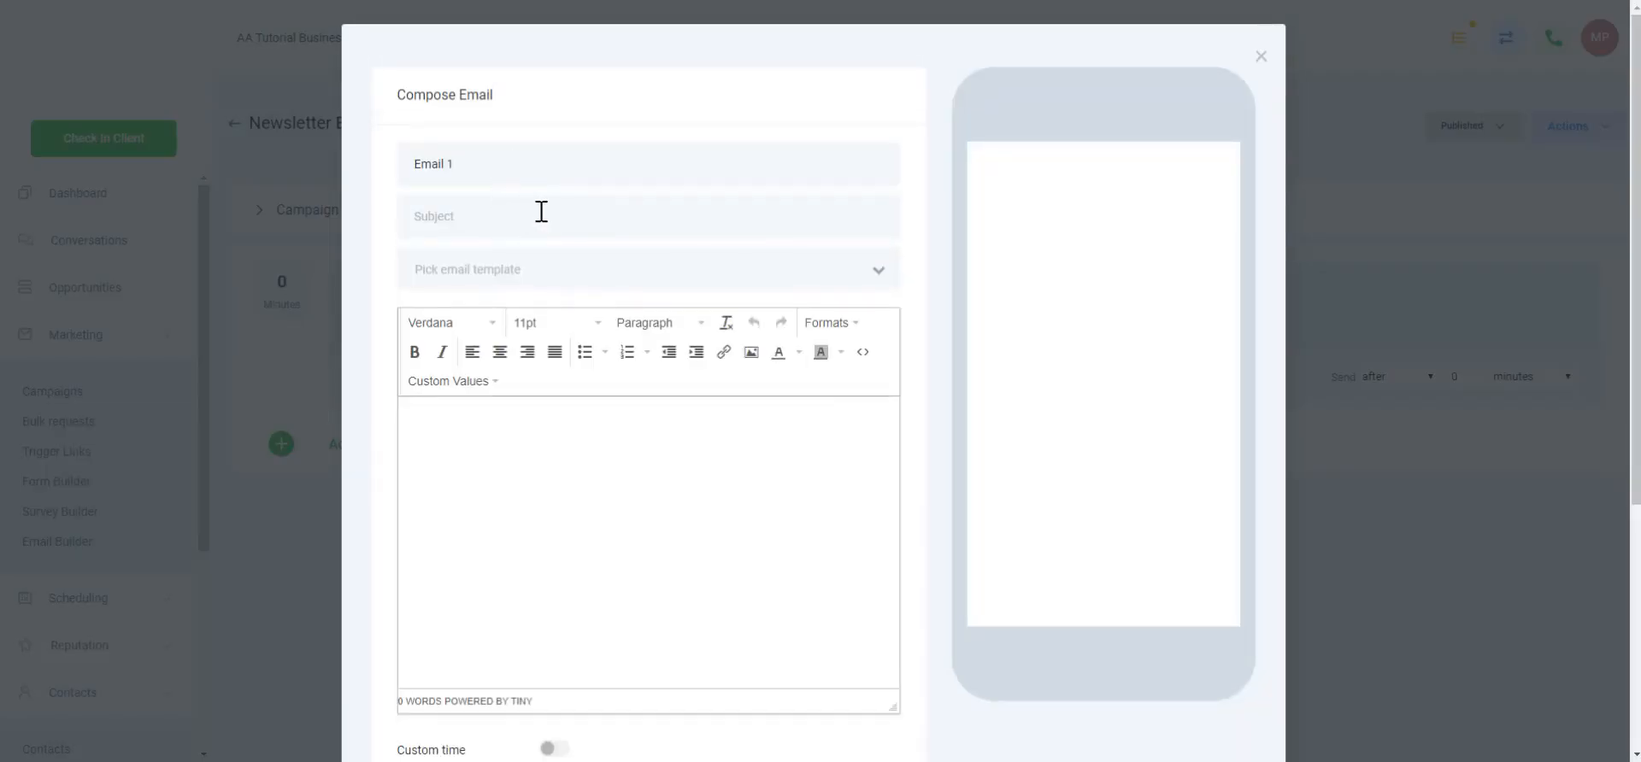
click(543, 212)
text(Subject Line in)
text( here)
text(Newsletter)
Write the email body 'Email content here' and save the newsletter email event
click(581, 440)
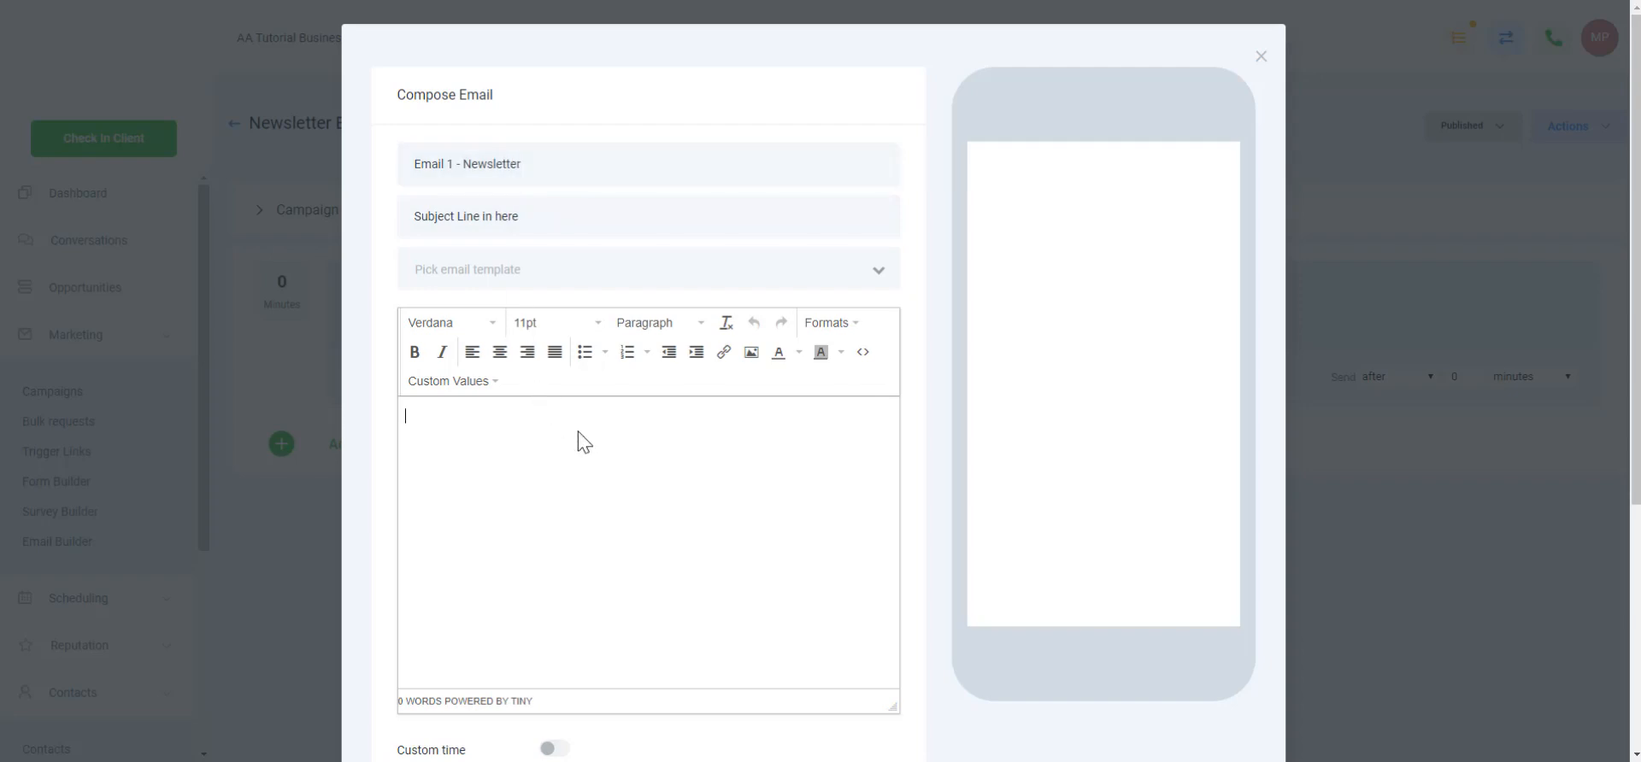
text(Email content here)
scroll(578, 440, down, 3)
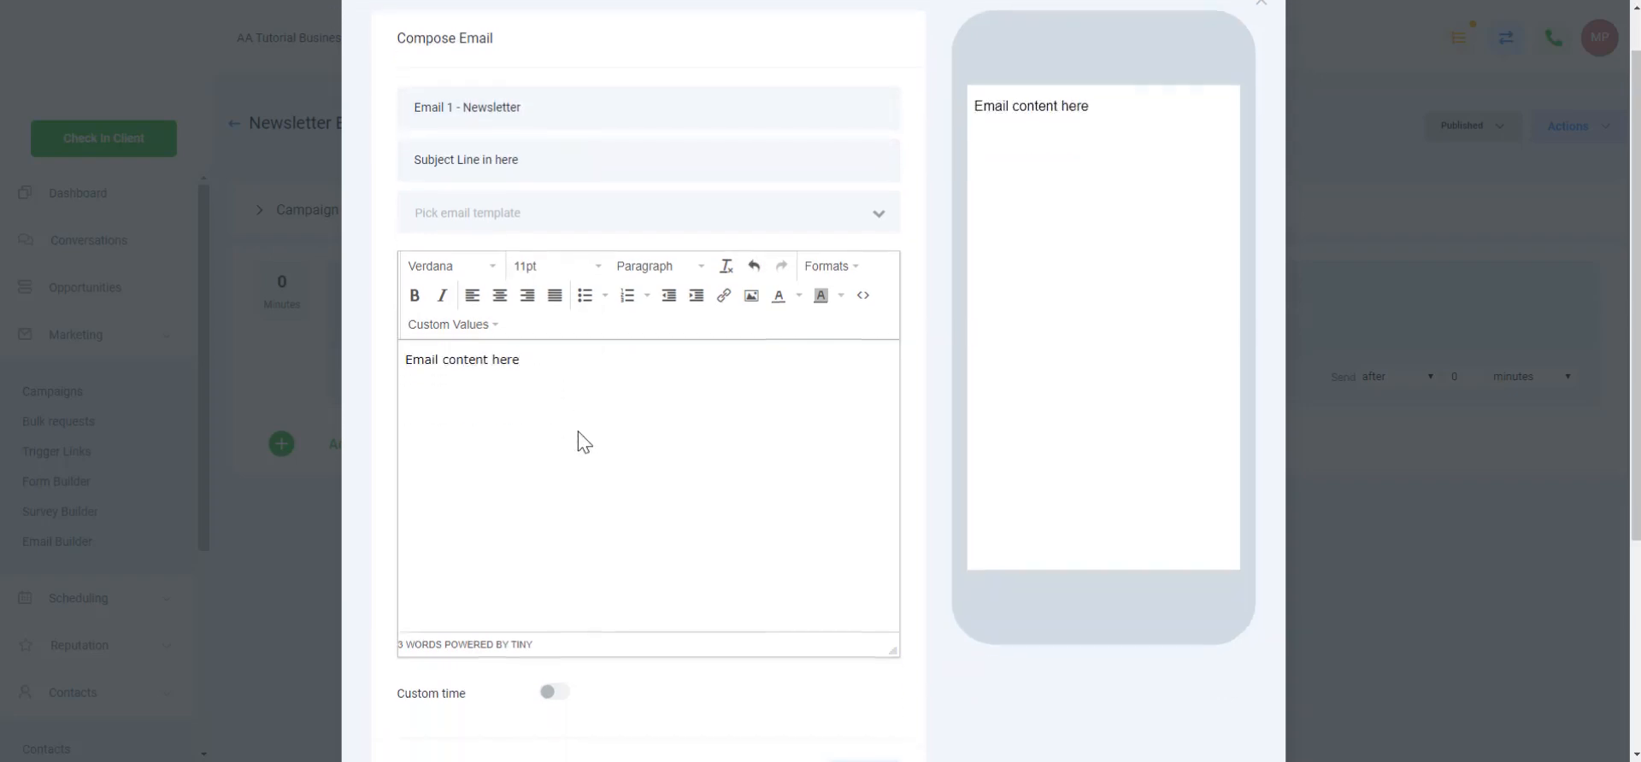
scroll(803, 369, up, 3)
scroll(756, 380, down, 5)
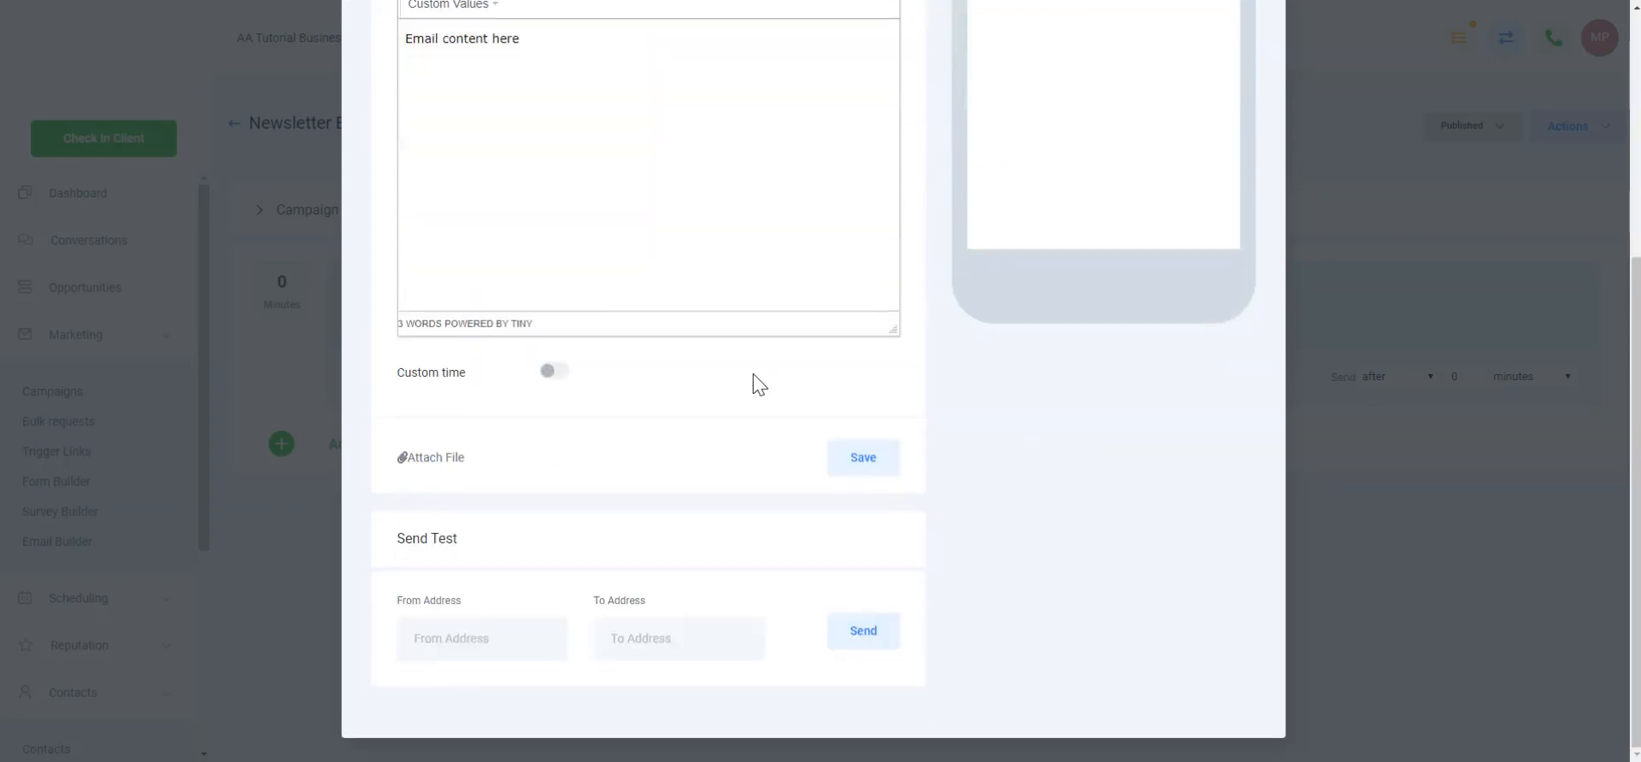
click(861, 461)
click(369, 468)
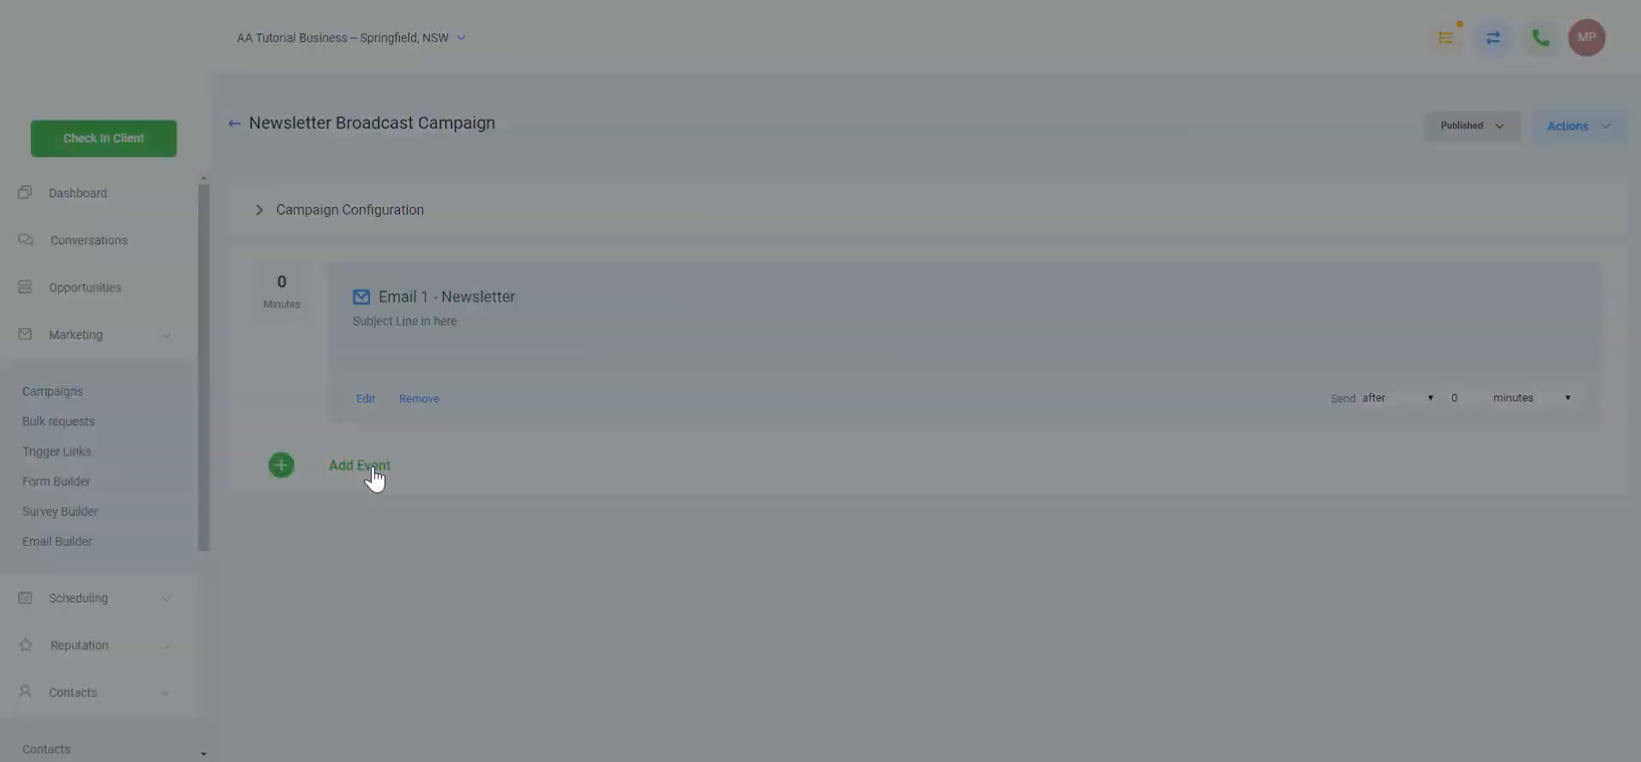
Add an SMS event named 'SMS 1 - Newsletter Reminder'
click(702, 154)
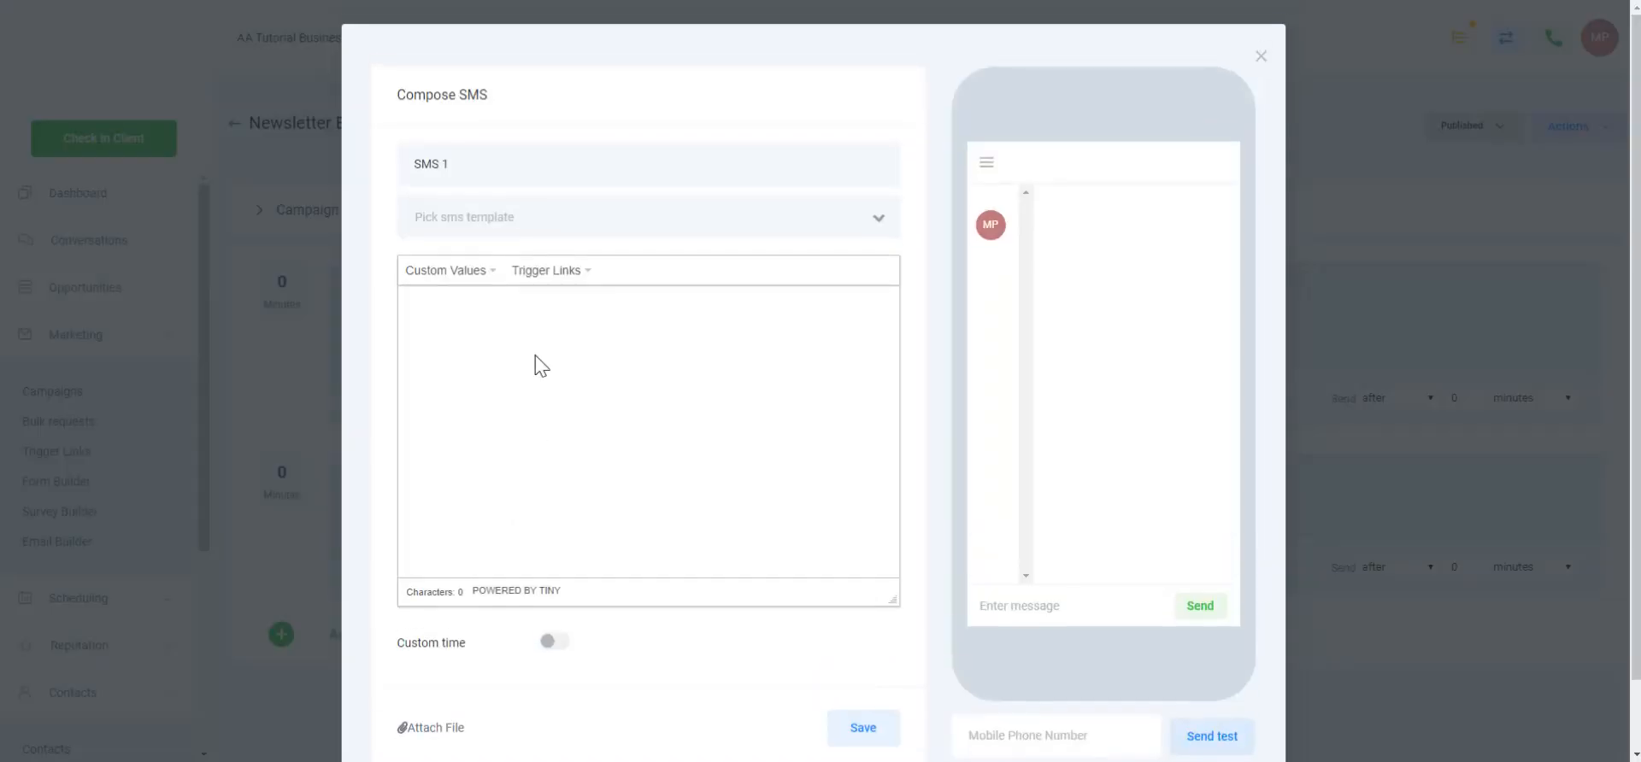
click(526, 169)
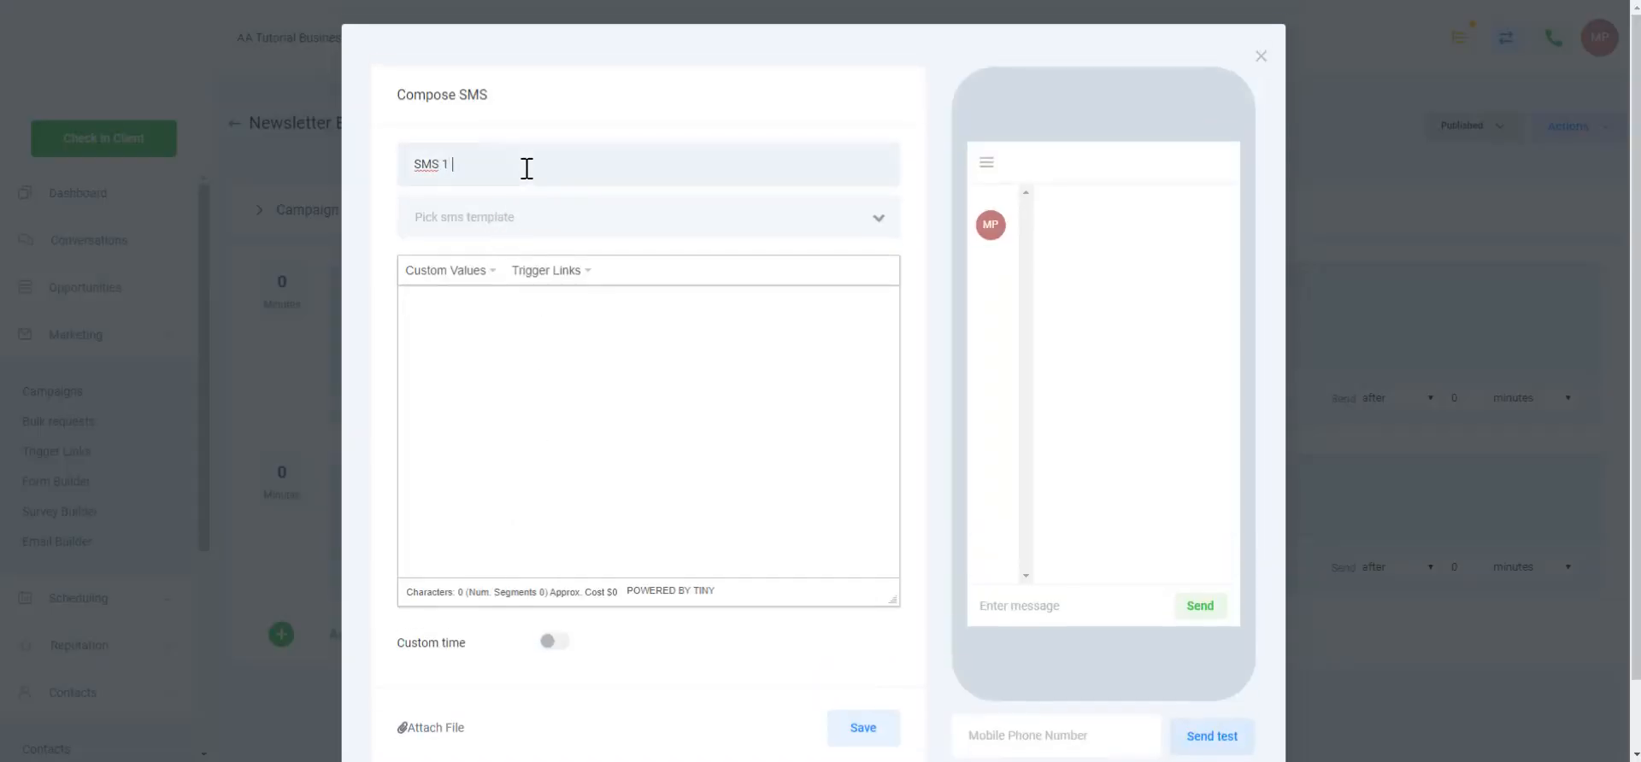
text(- Newsletter Reminerer)
Write the SMS greeting the contact's First Name, saying the newsletter was just sent, and save
click(612, 331)
text(Hey)
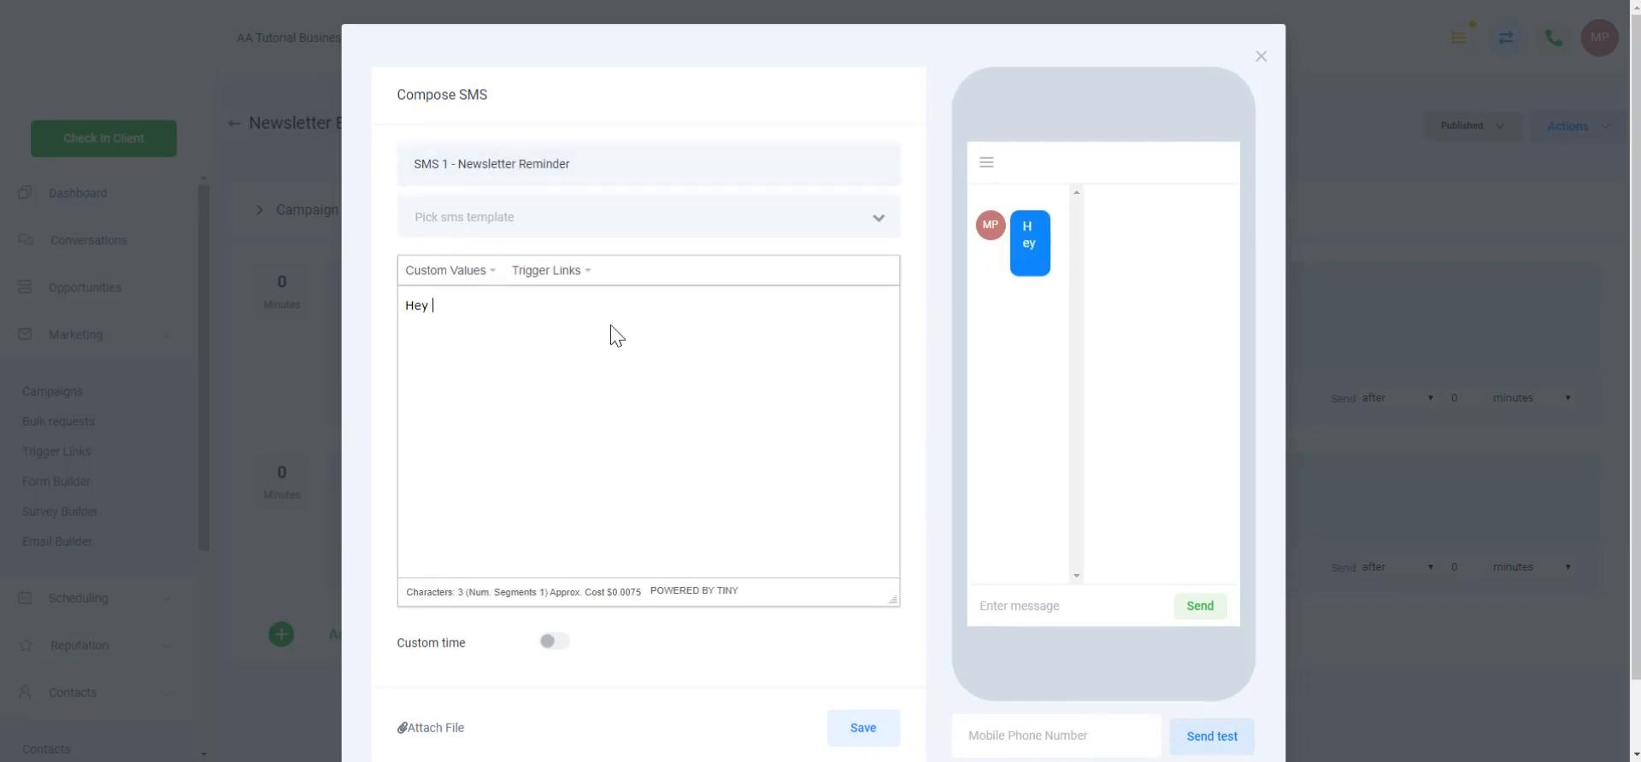
click(480, 275)
mouse_move(484, 300)
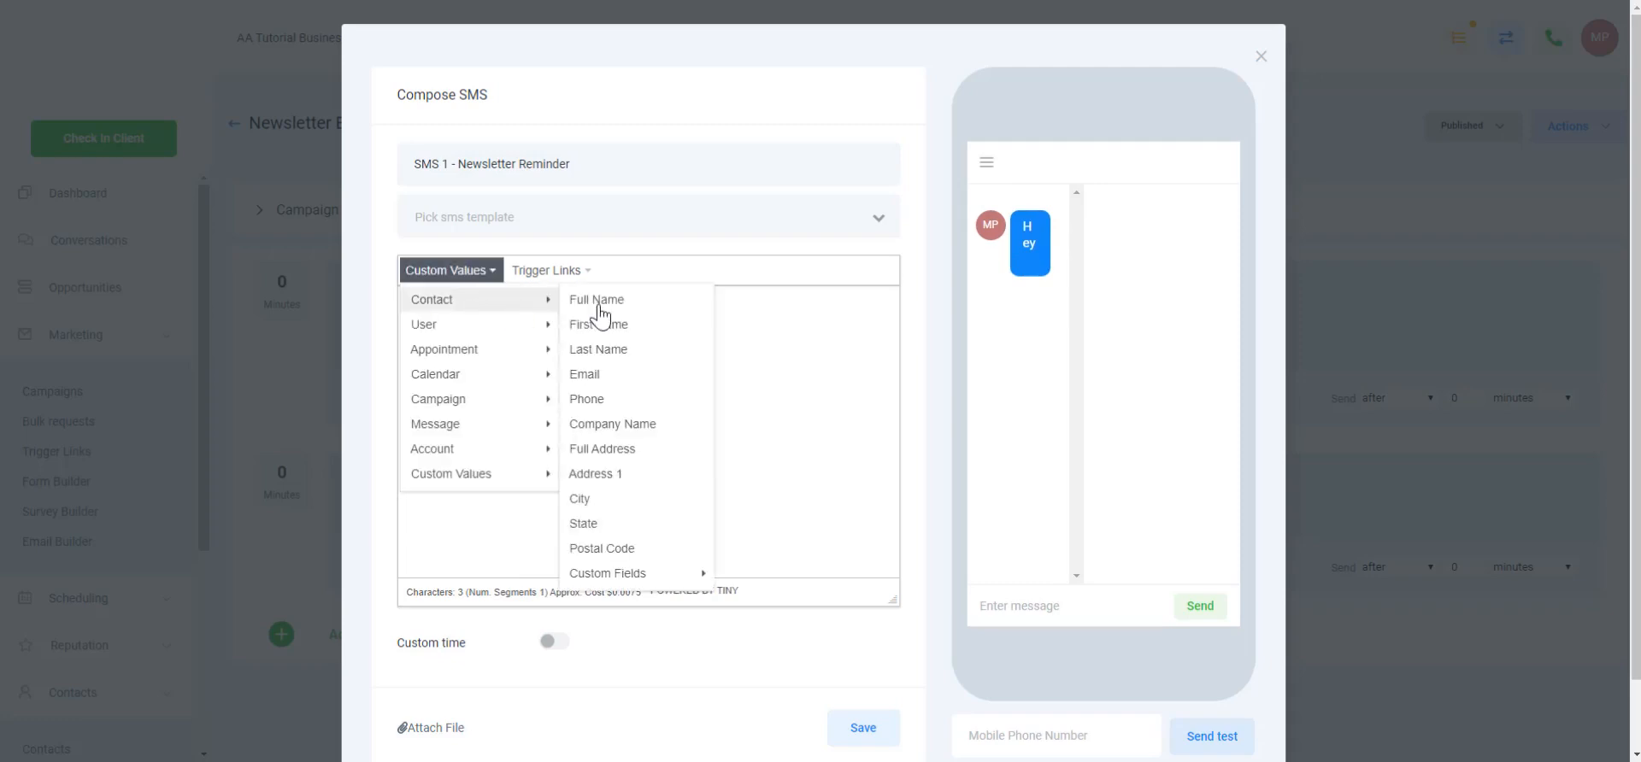
click(590, 299)
text(,)
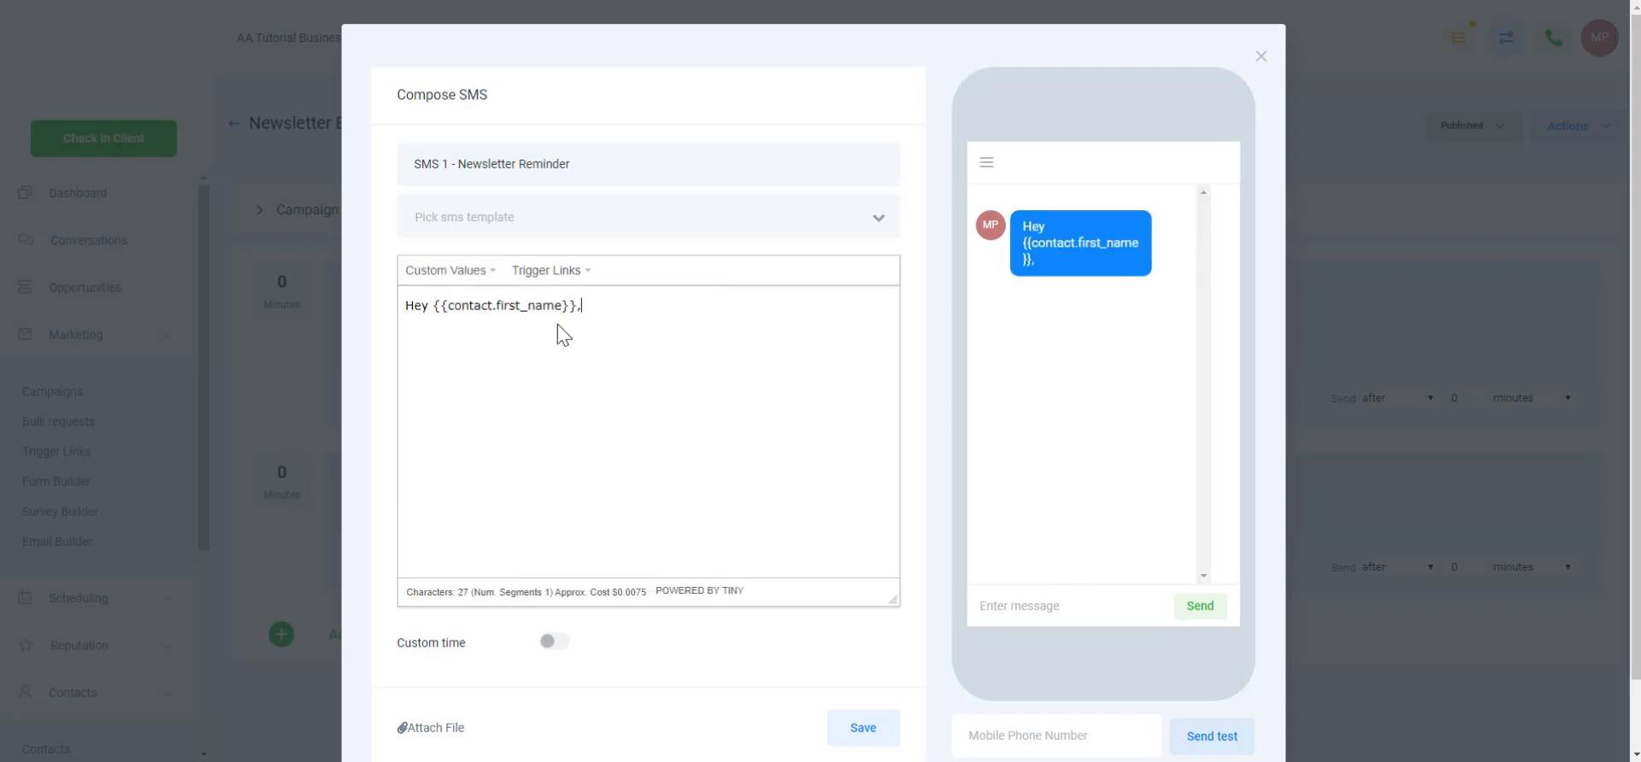
text( it's Matt at Bsuines)
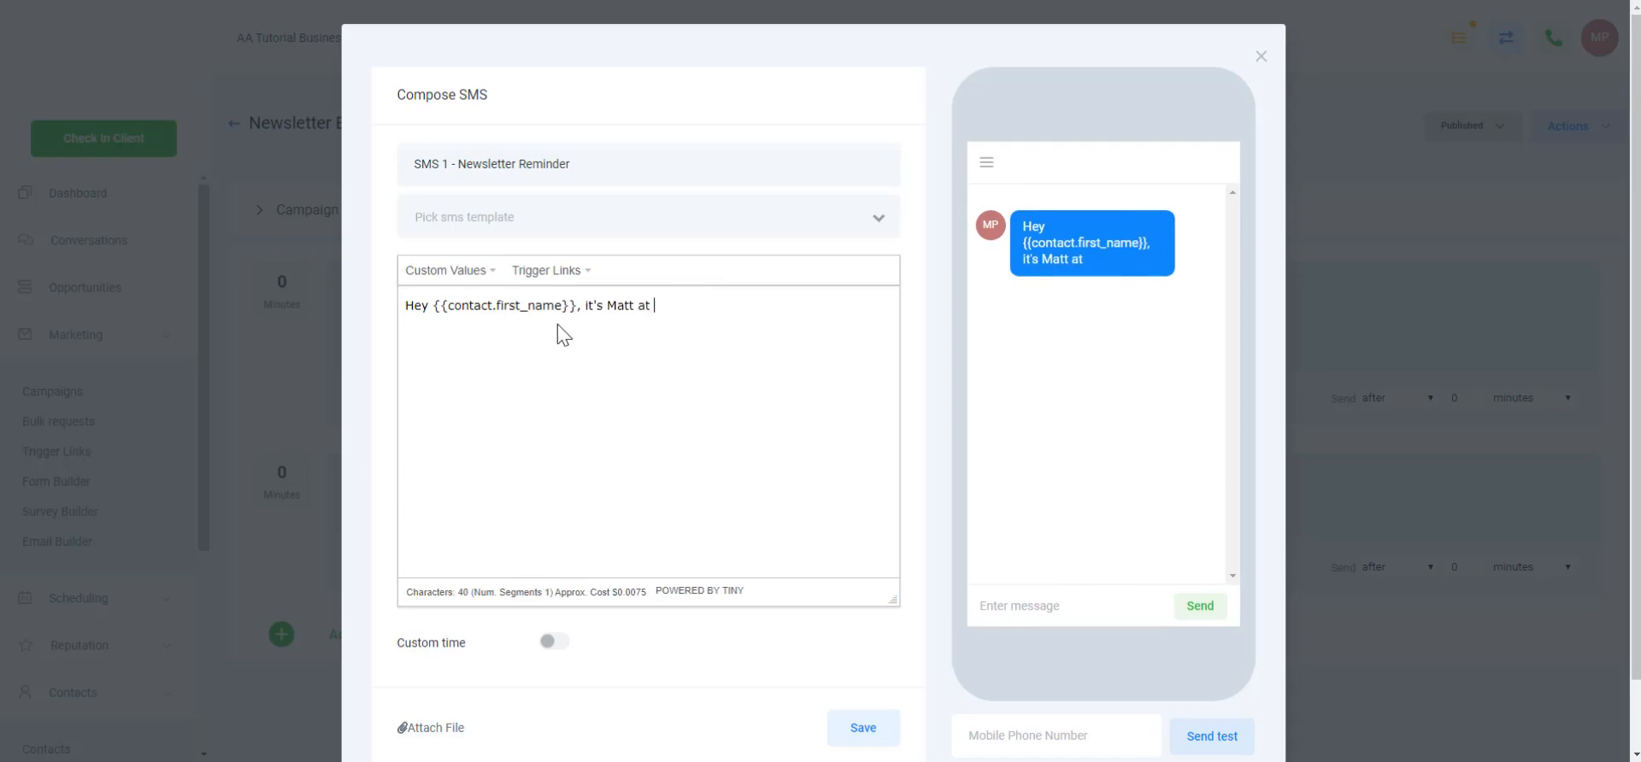
key(BackSpace)
key(BackSpace)
key(BackSpace)
key(BackSpace)
key(BackSpace)
key(BackSpace)
text(usiness, just se)
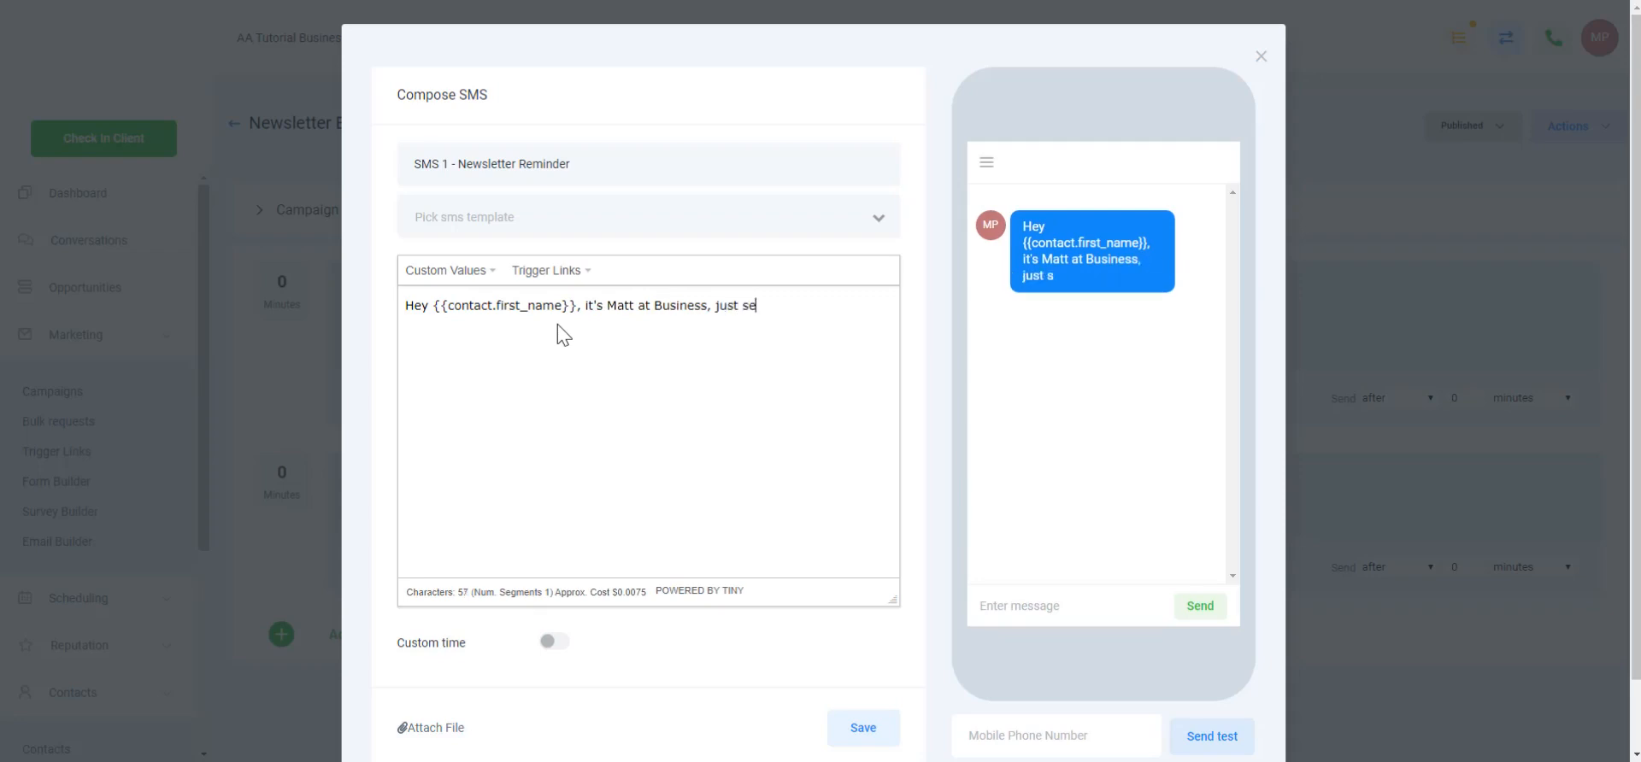
text(nt you our newsletter!)
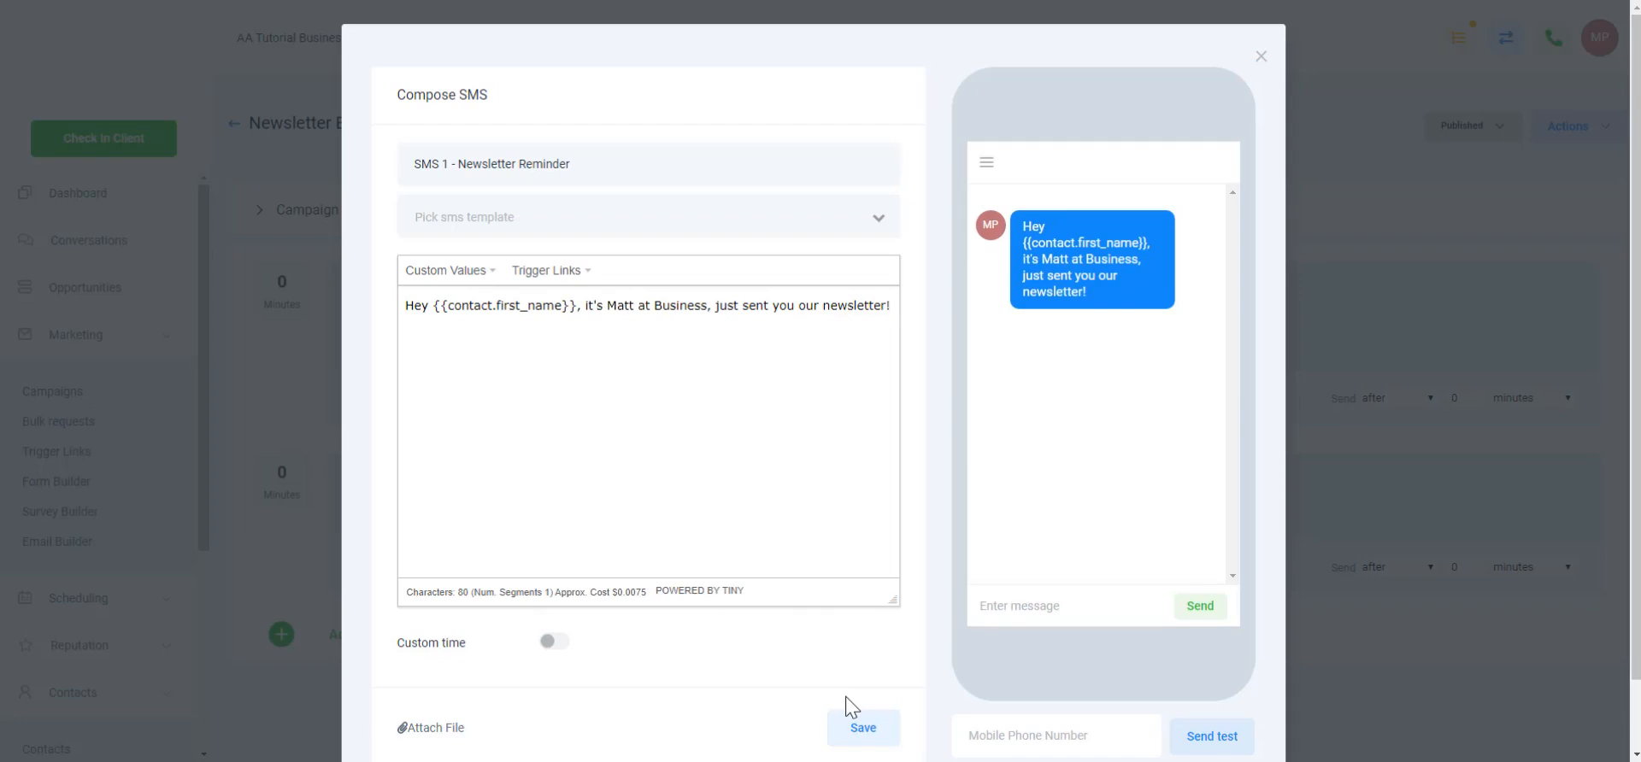
click(806, 306)
click(863, 732)
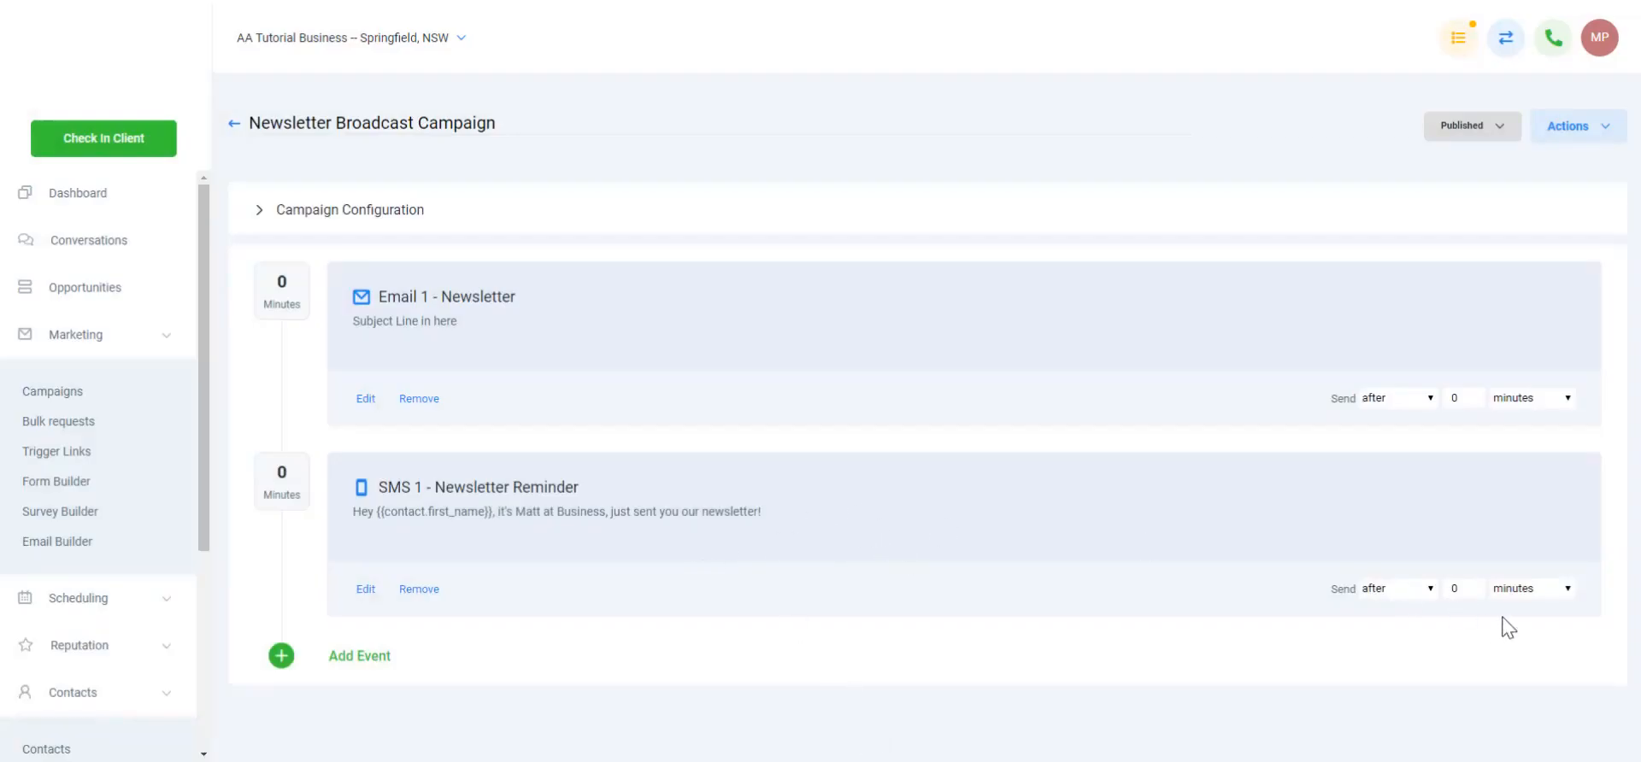
Set the SMS reminder to send 2 minutes after the newsletter email
drag(1402, 592, 1397, 598)
click(1470, 584)
text(2)
Open the Contacts list showing the four leads
scroll(104, 419, down, 1)
scroll(107, 422, down, 2)
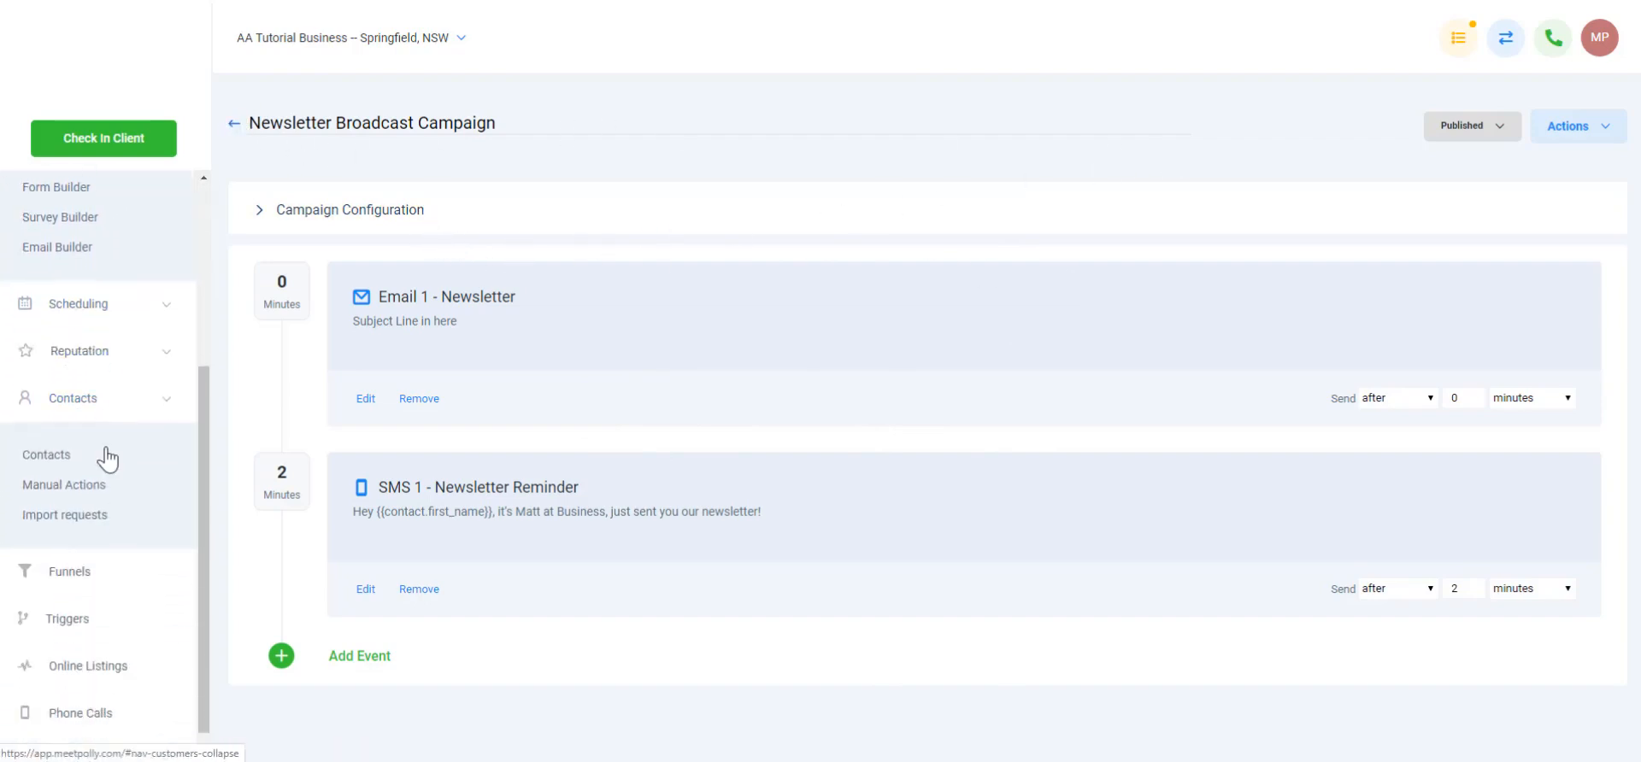
click(85, 388)
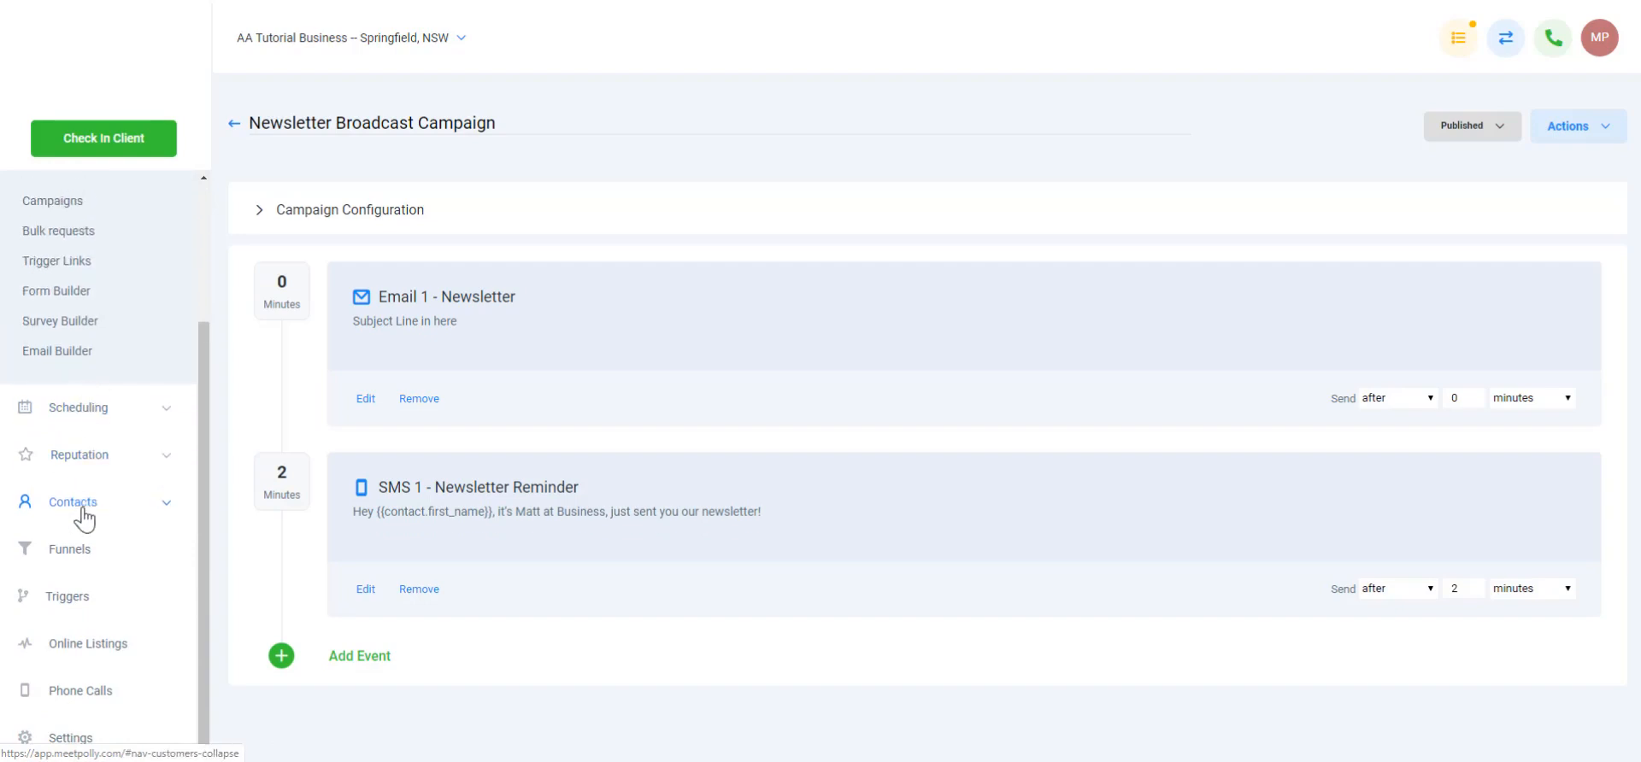
click(80, 504)
click(51, 434)
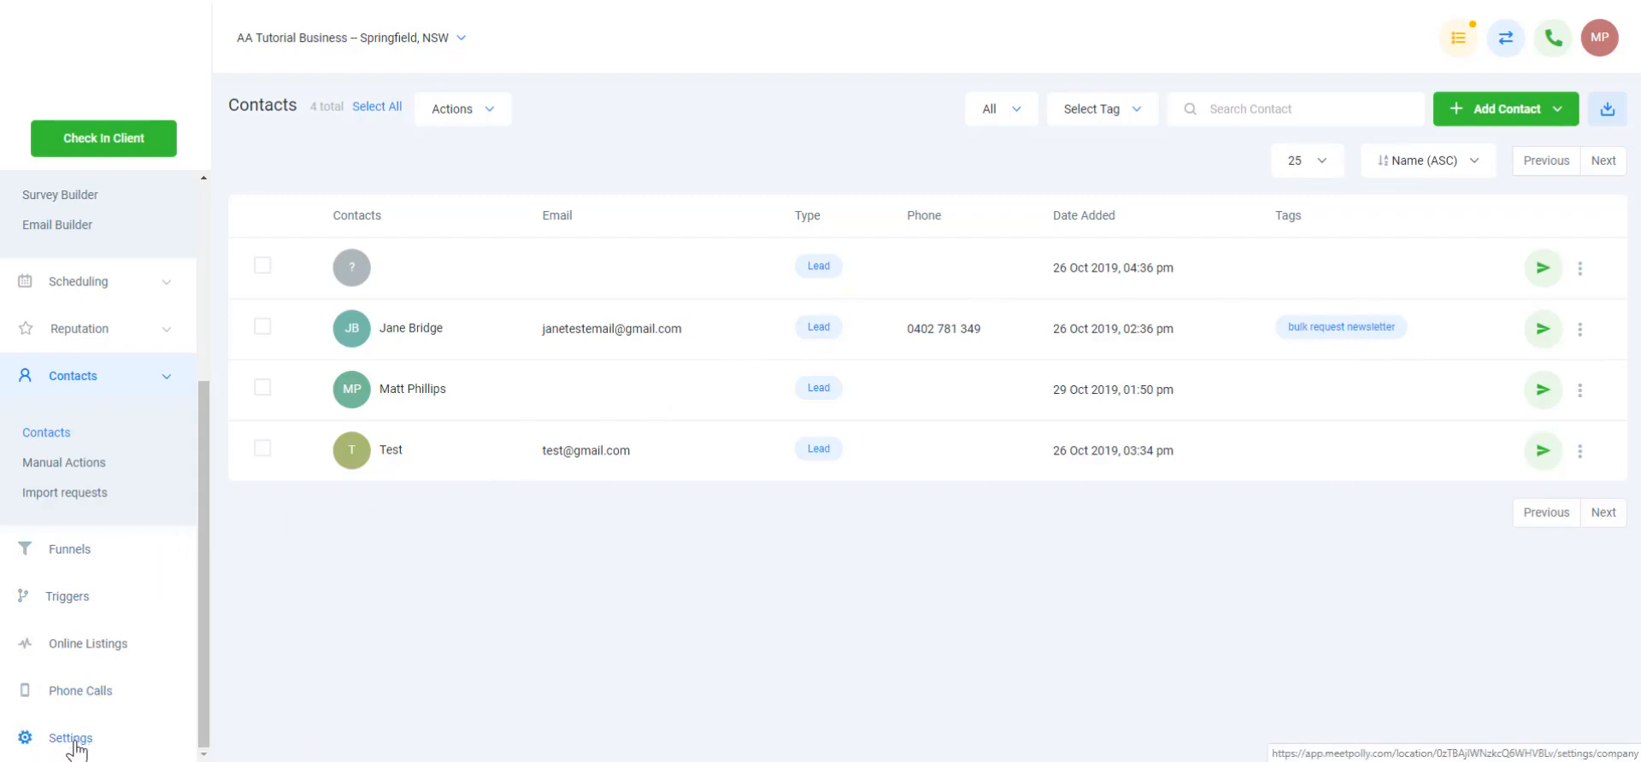
scroll(71, 410, up, 4)
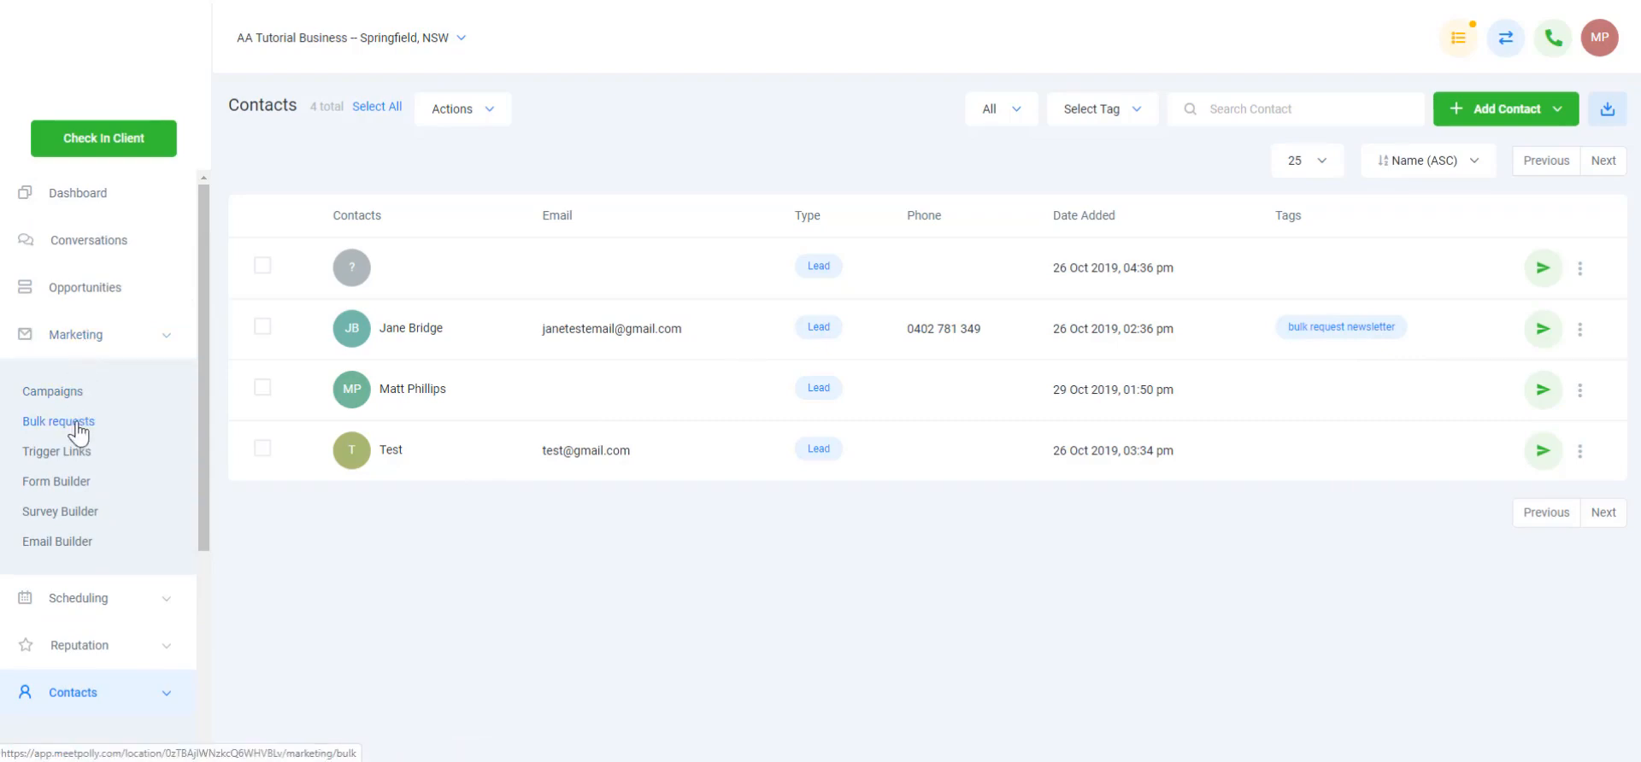
Start a bulk request named 'Weekly Newsletter' running Newsletter Broadcast Campaign
click(78, 423)
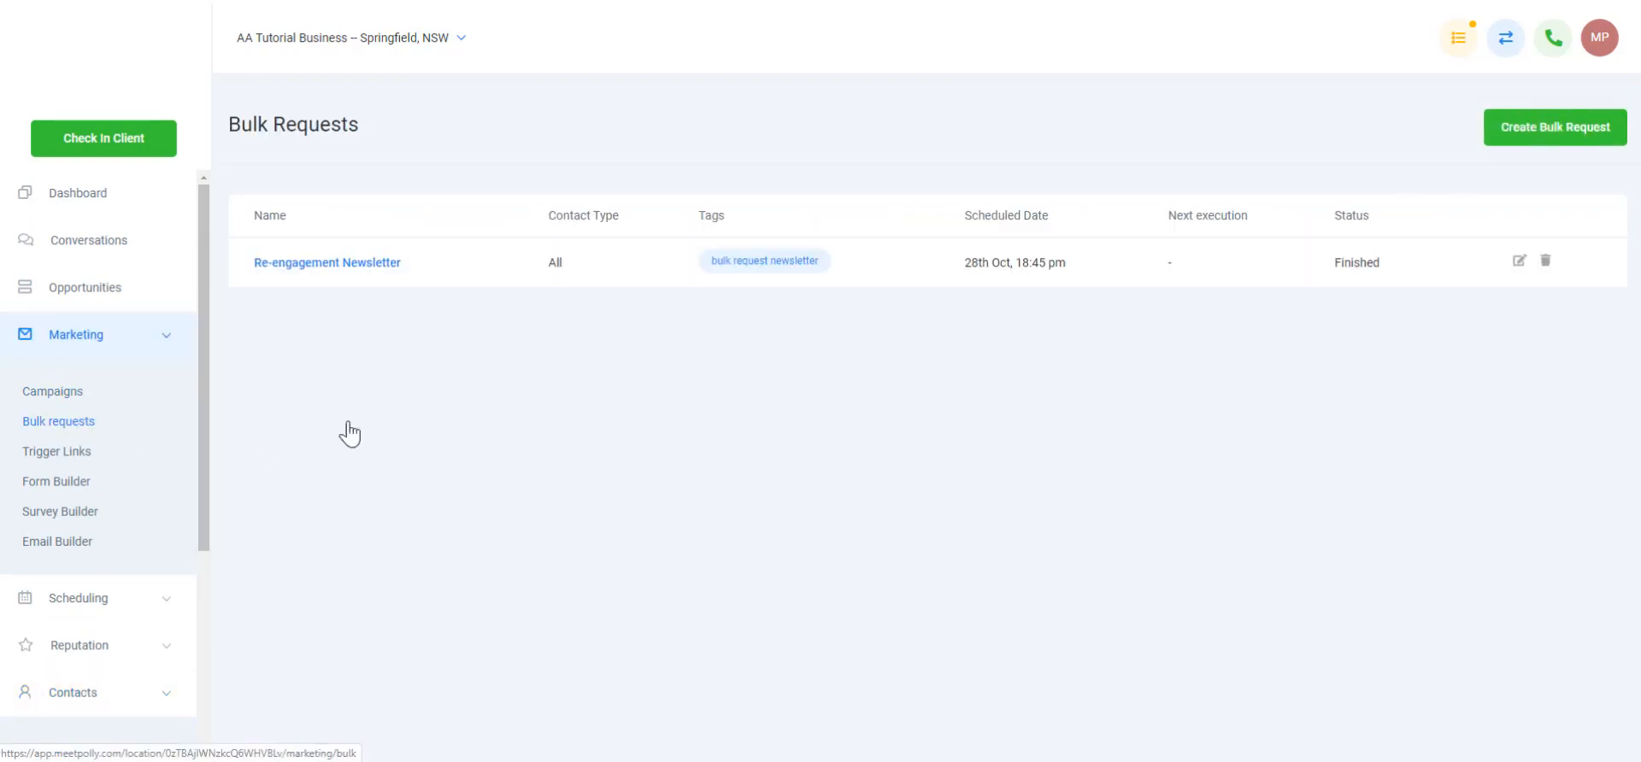
click(1551, 128)
click(842, 193)
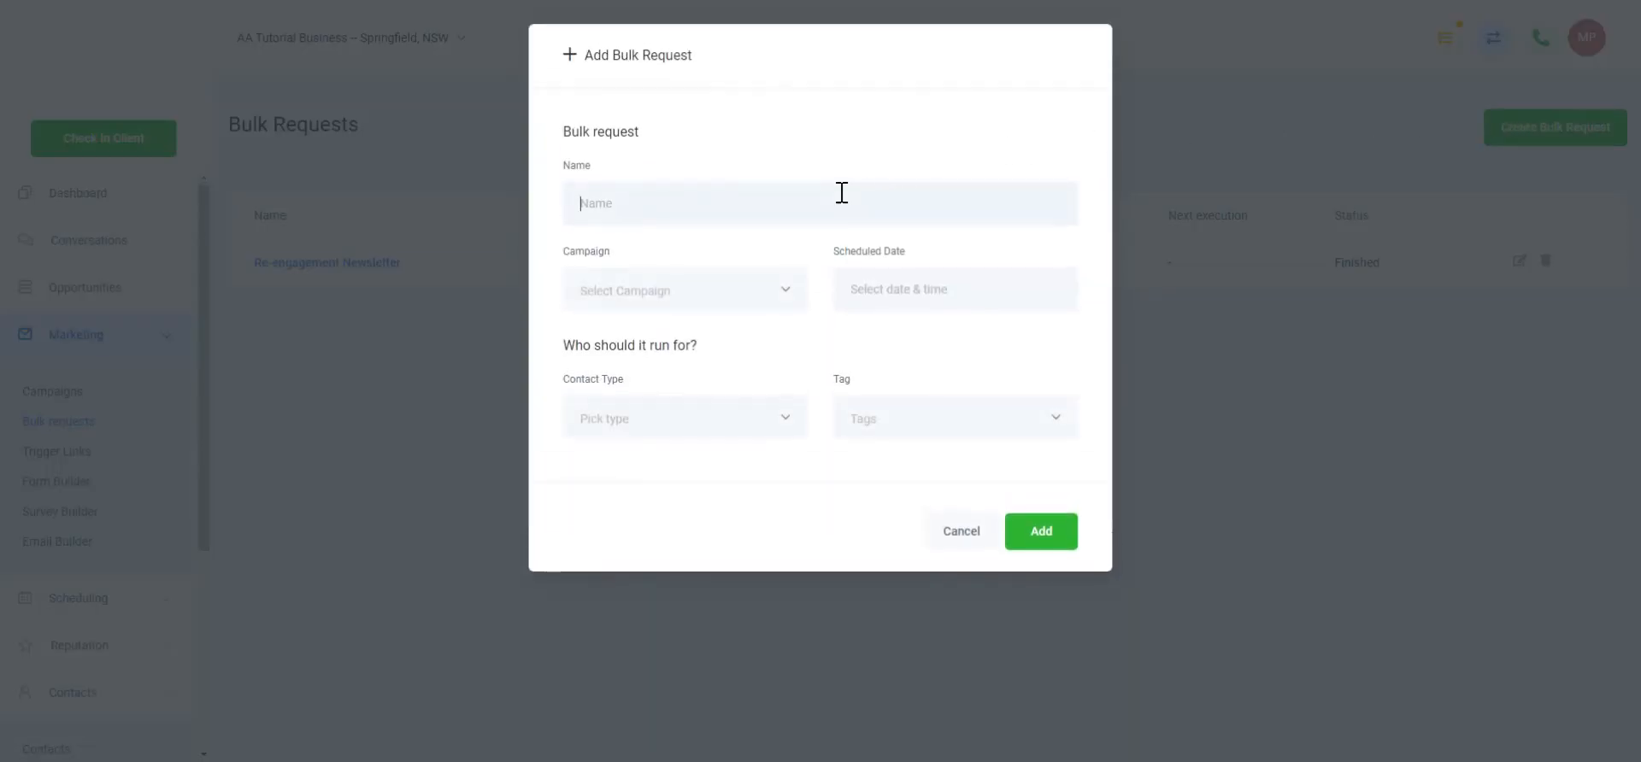
text(Weekly Newsletter)
click(732, 294)
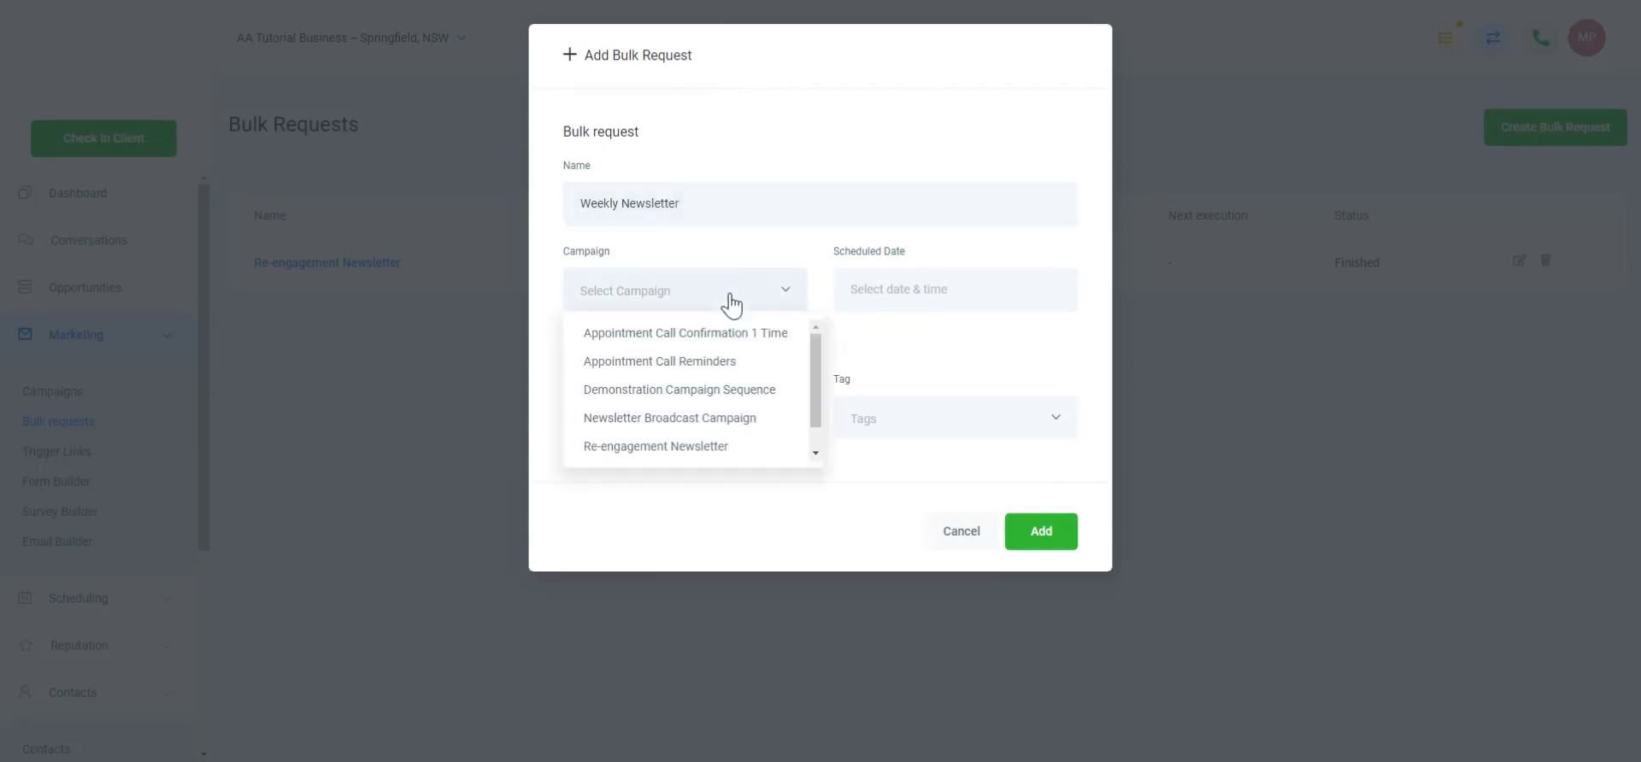
click(713, 419)
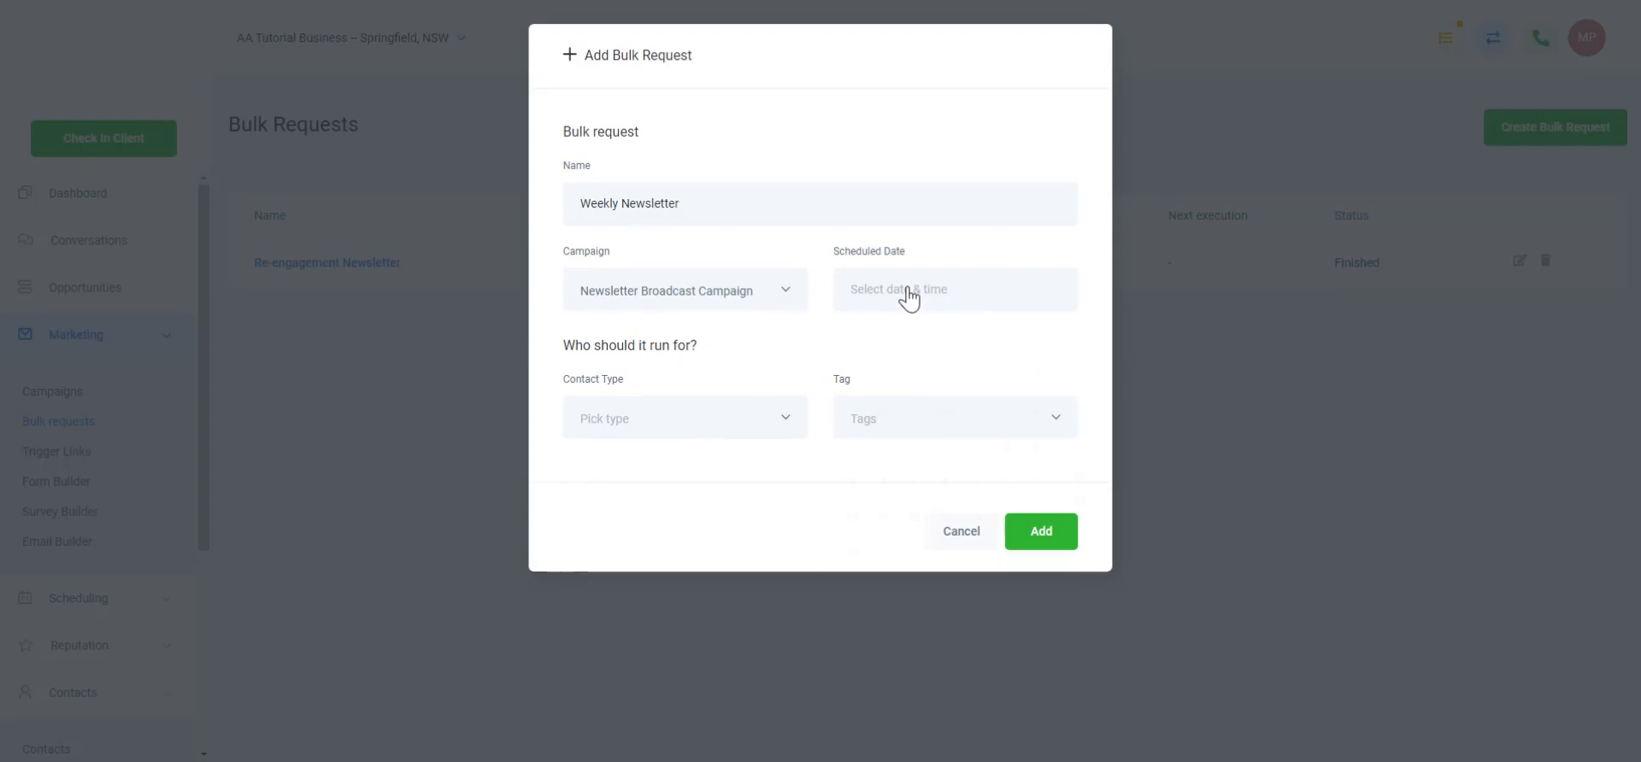
Schedule the bulk request for Tuesday 5 November at 7:45 PM
click(908, 297)
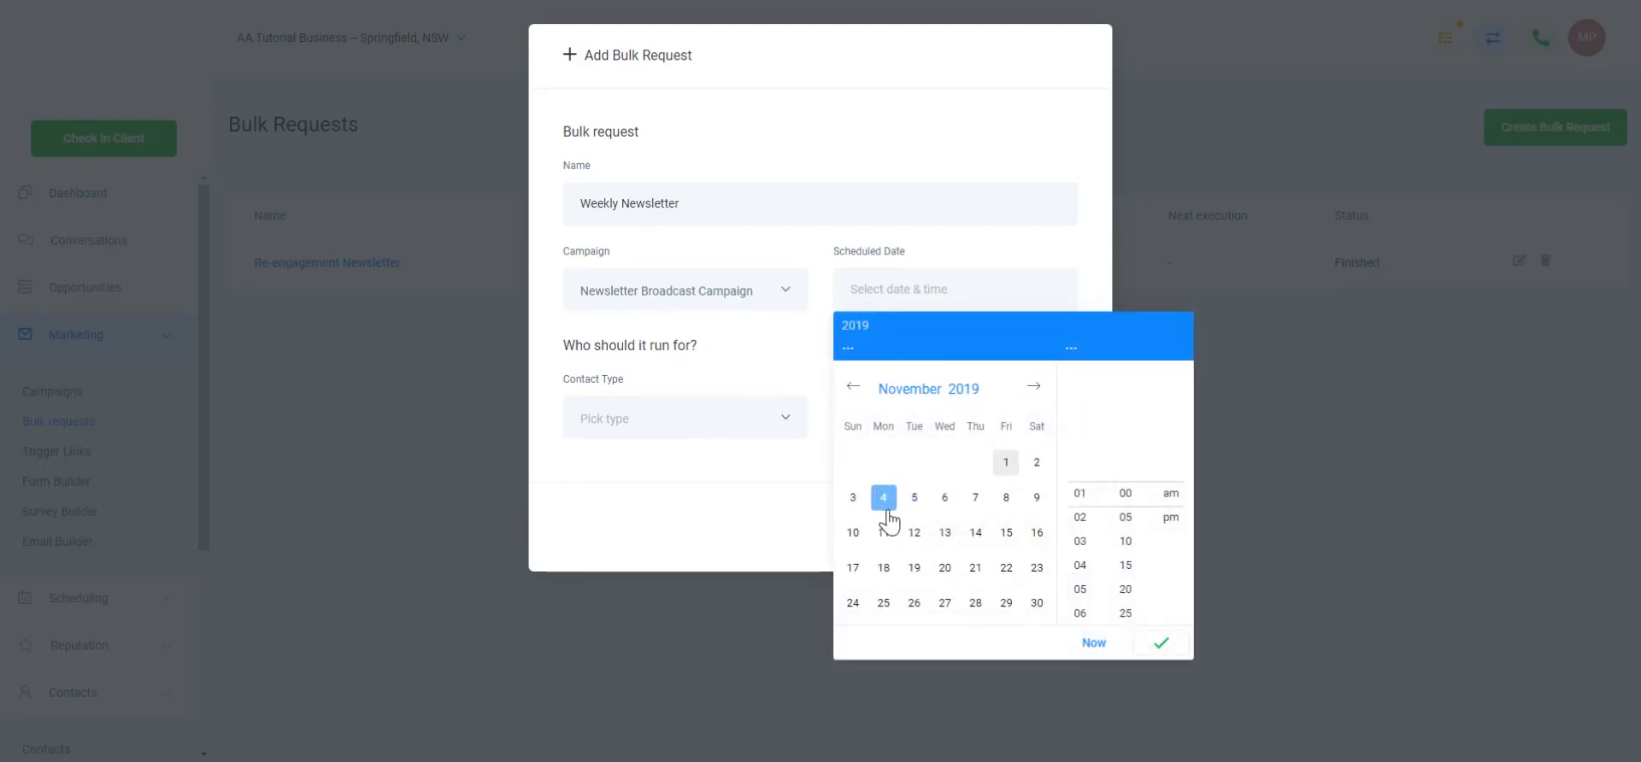
click(913, 497)
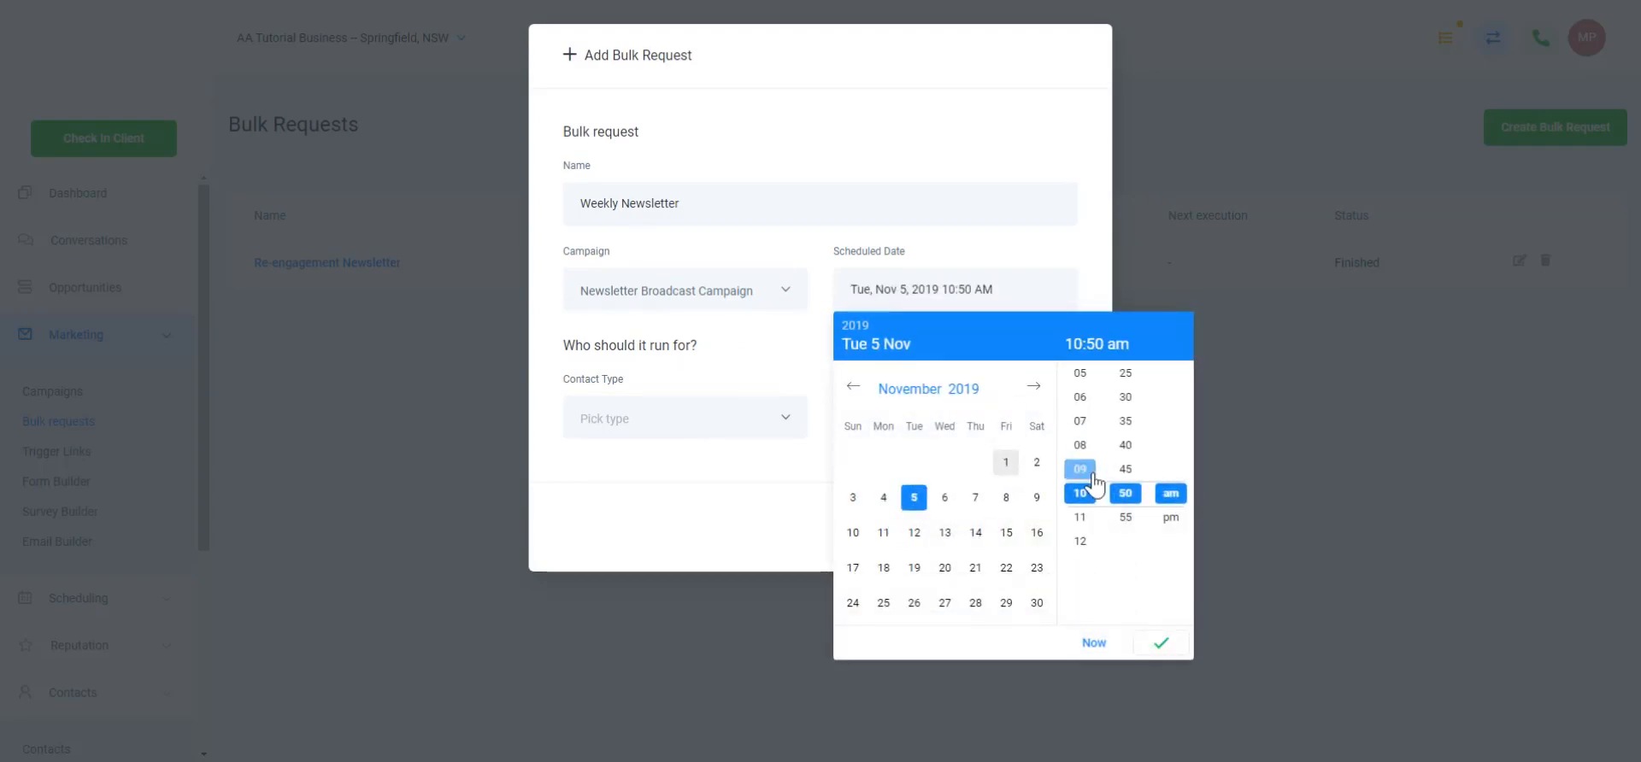
click(1079, 421)
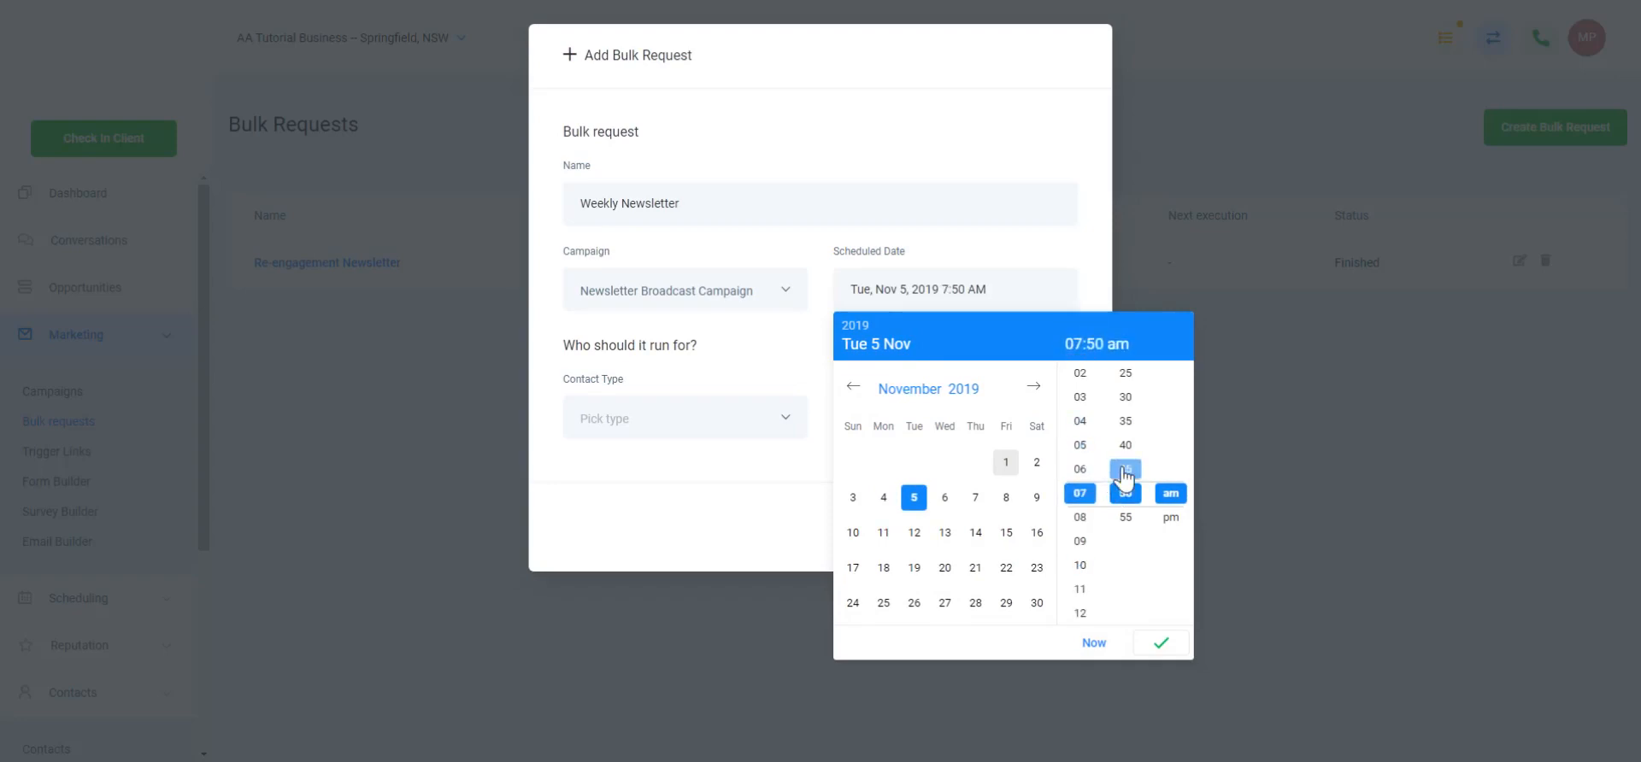
click(1124, 469)
click(1170, 517)
click(1159, 647)
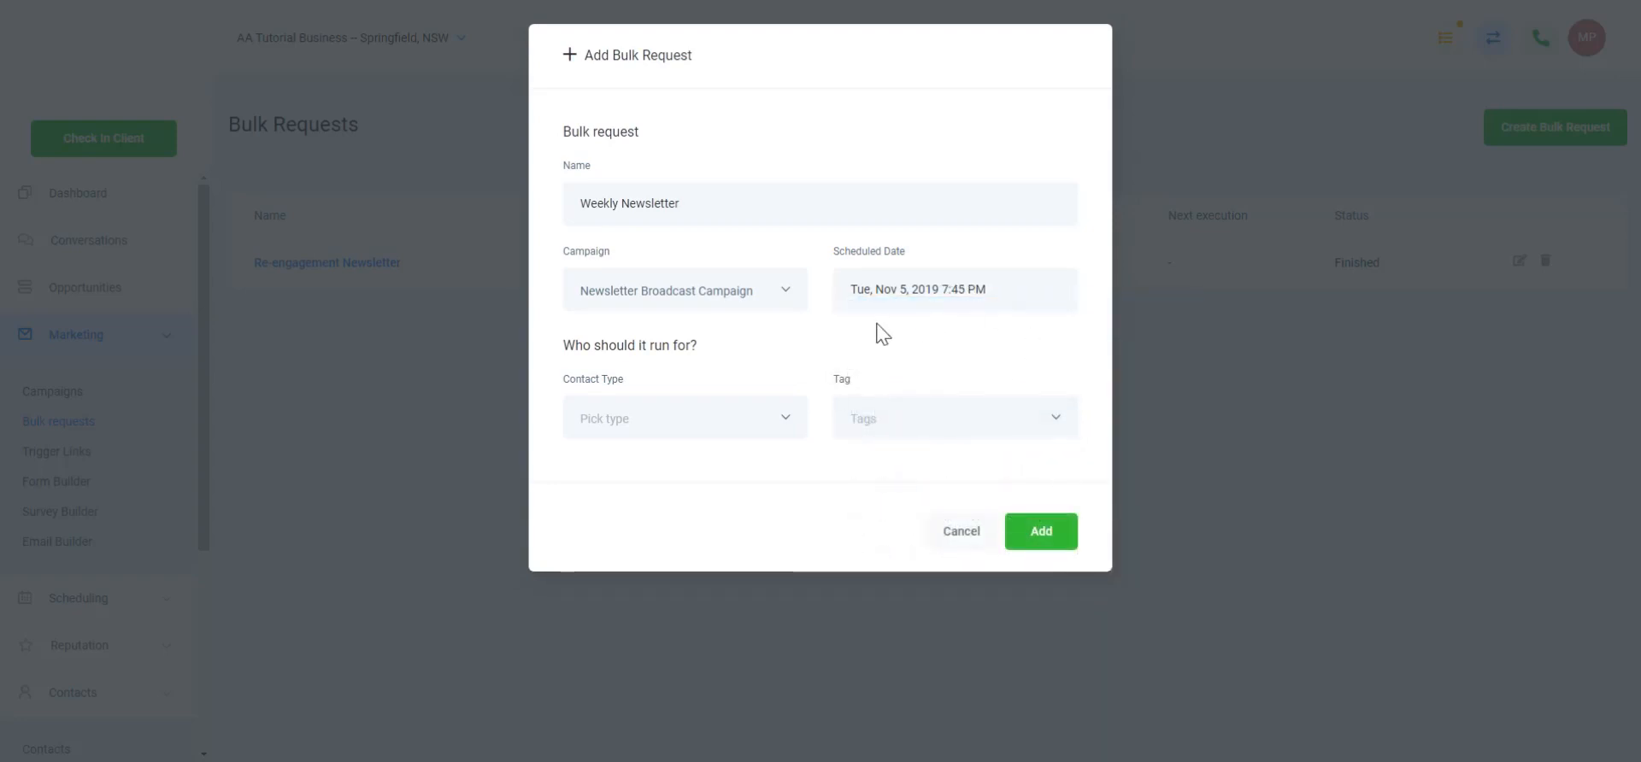
Target all contact types tagged 'bulk request newsletter' and add the bulk request
click(742, 421)
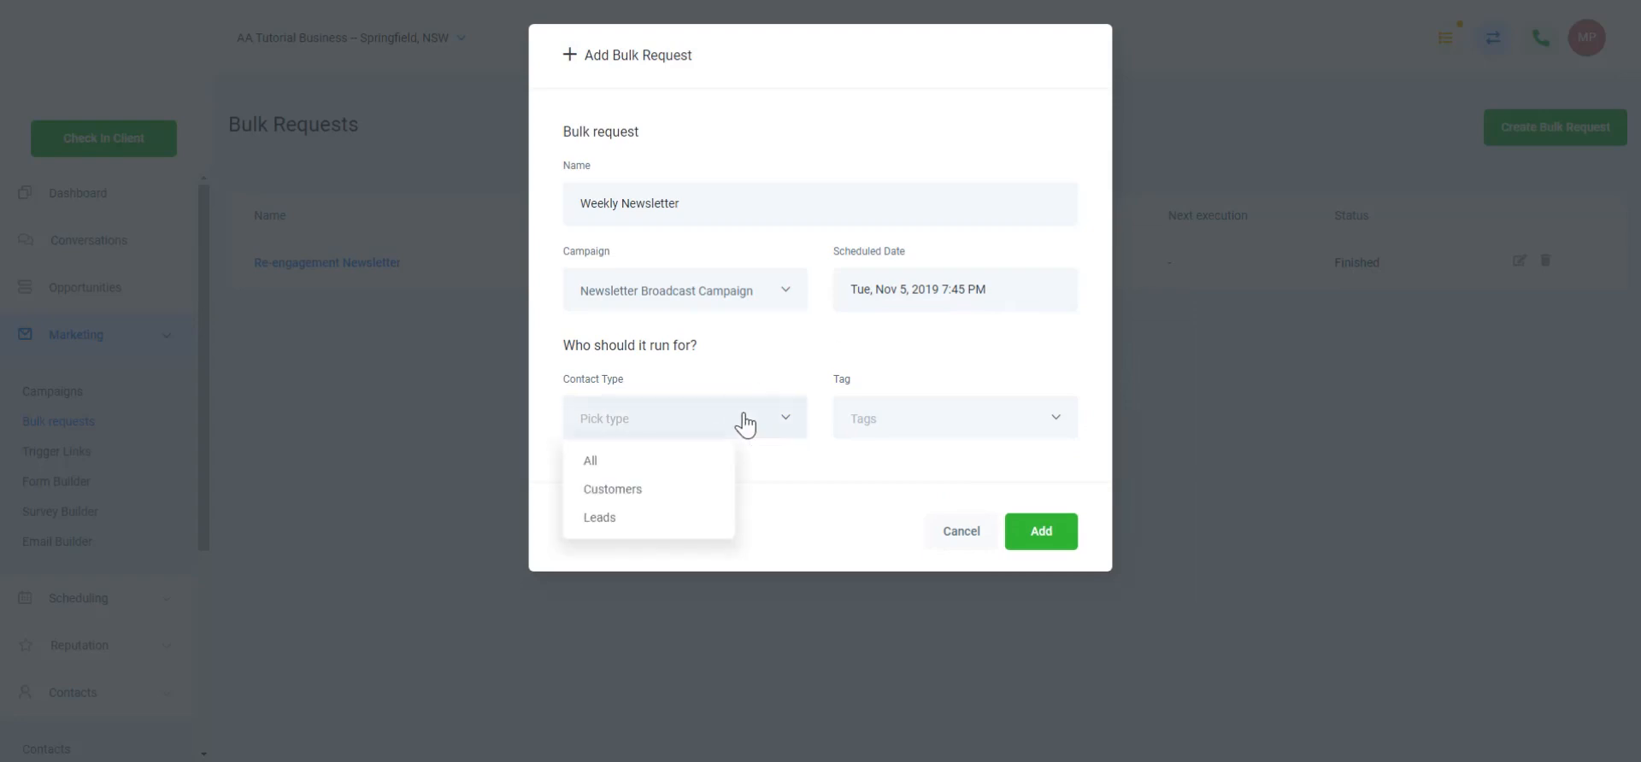
click(689, 462)
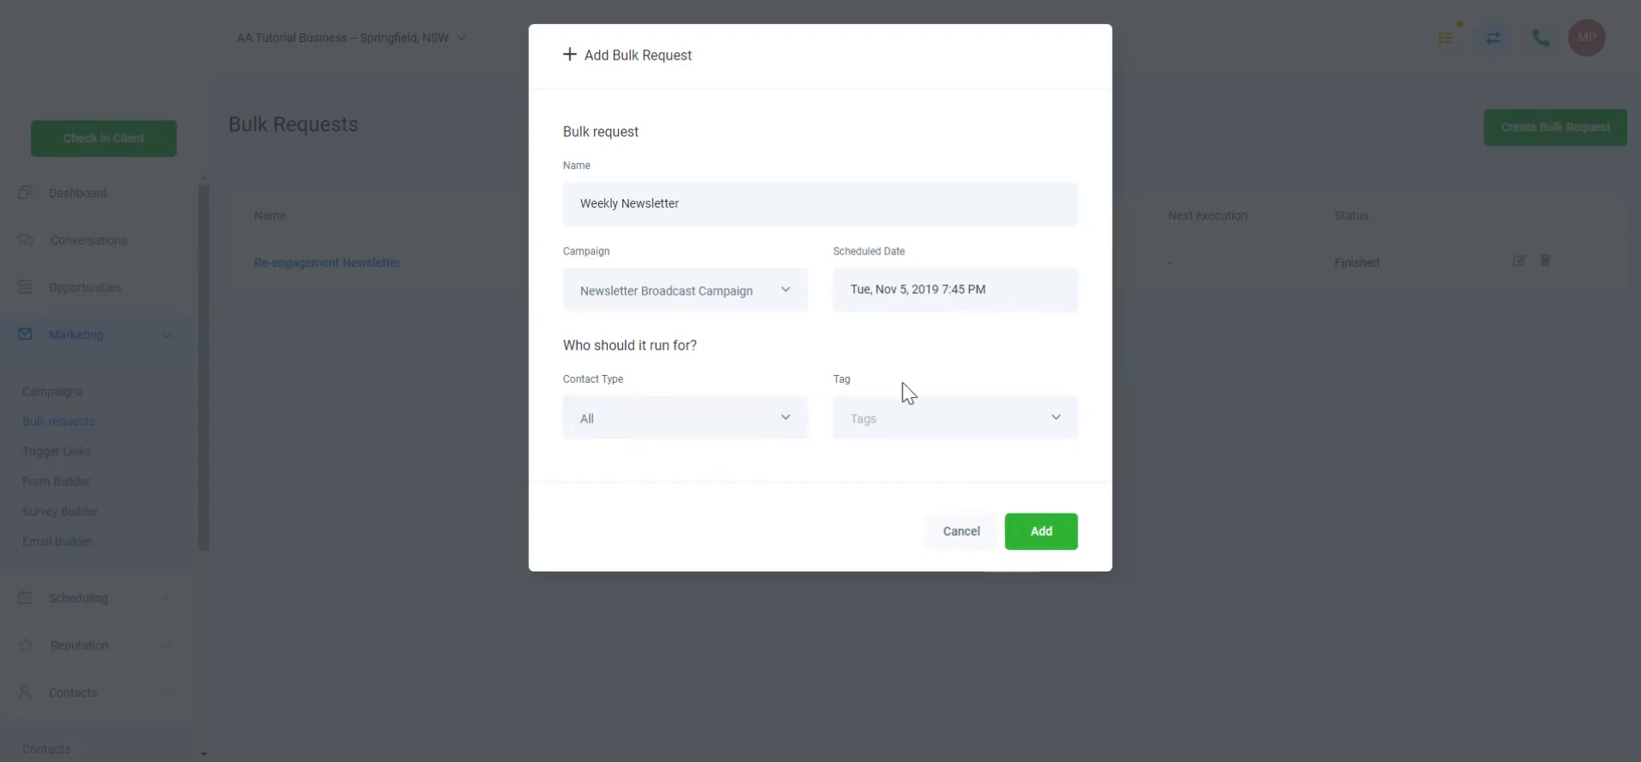
click(957, 421)
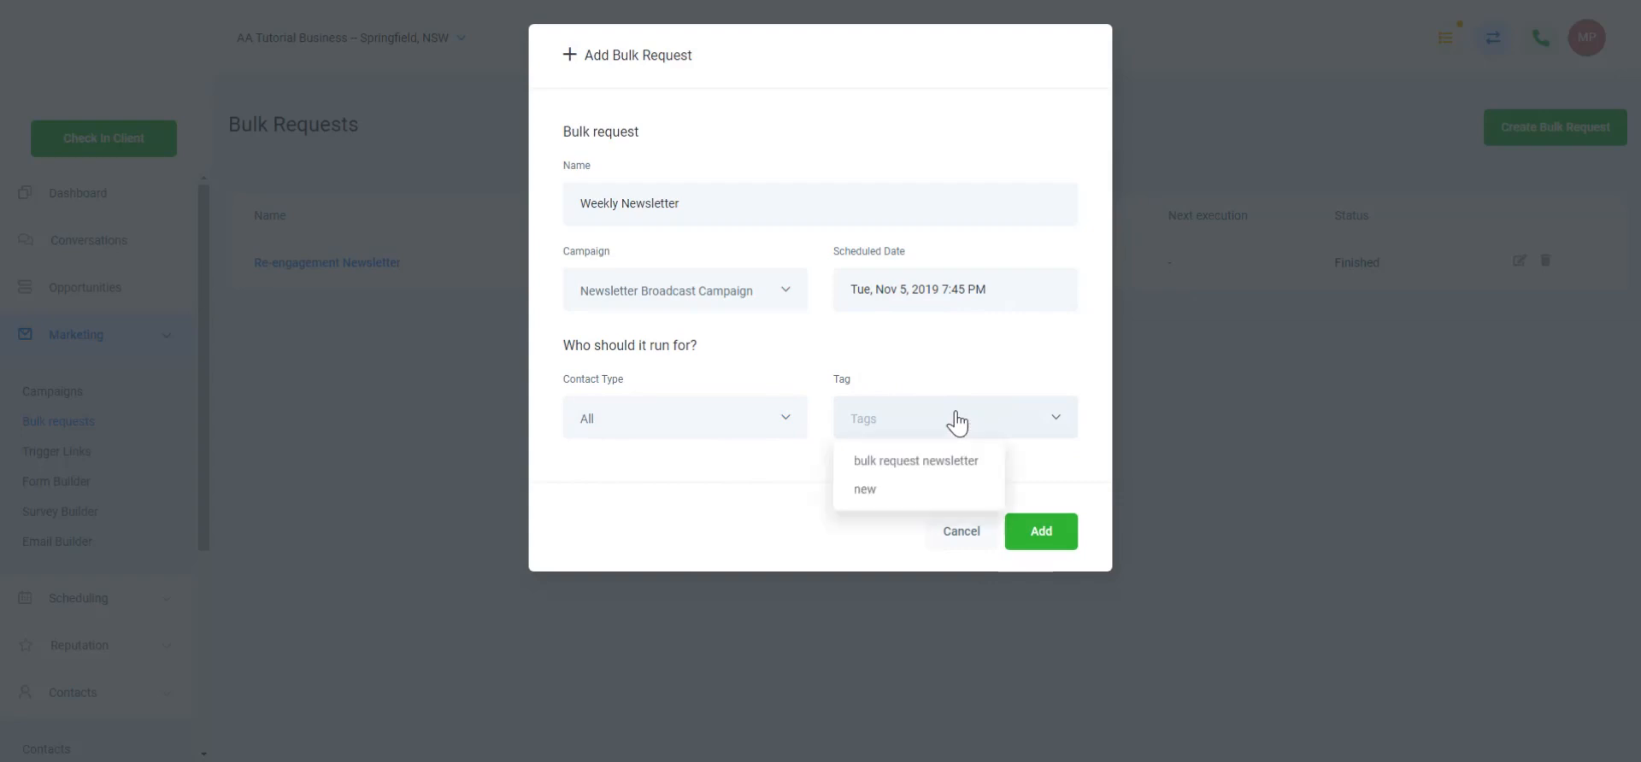
click(954, 466)
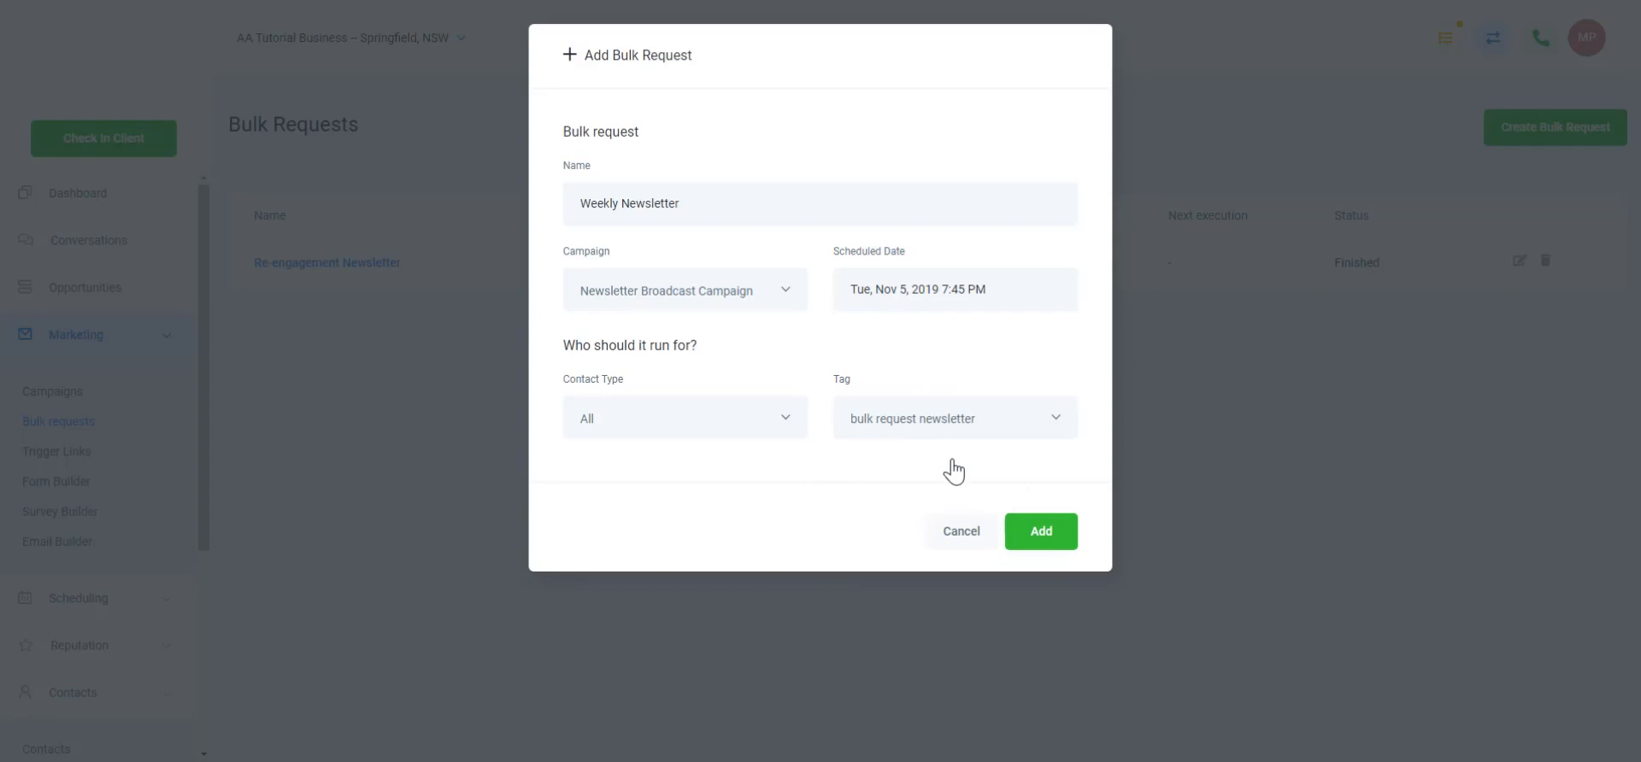
click(1044, 533)
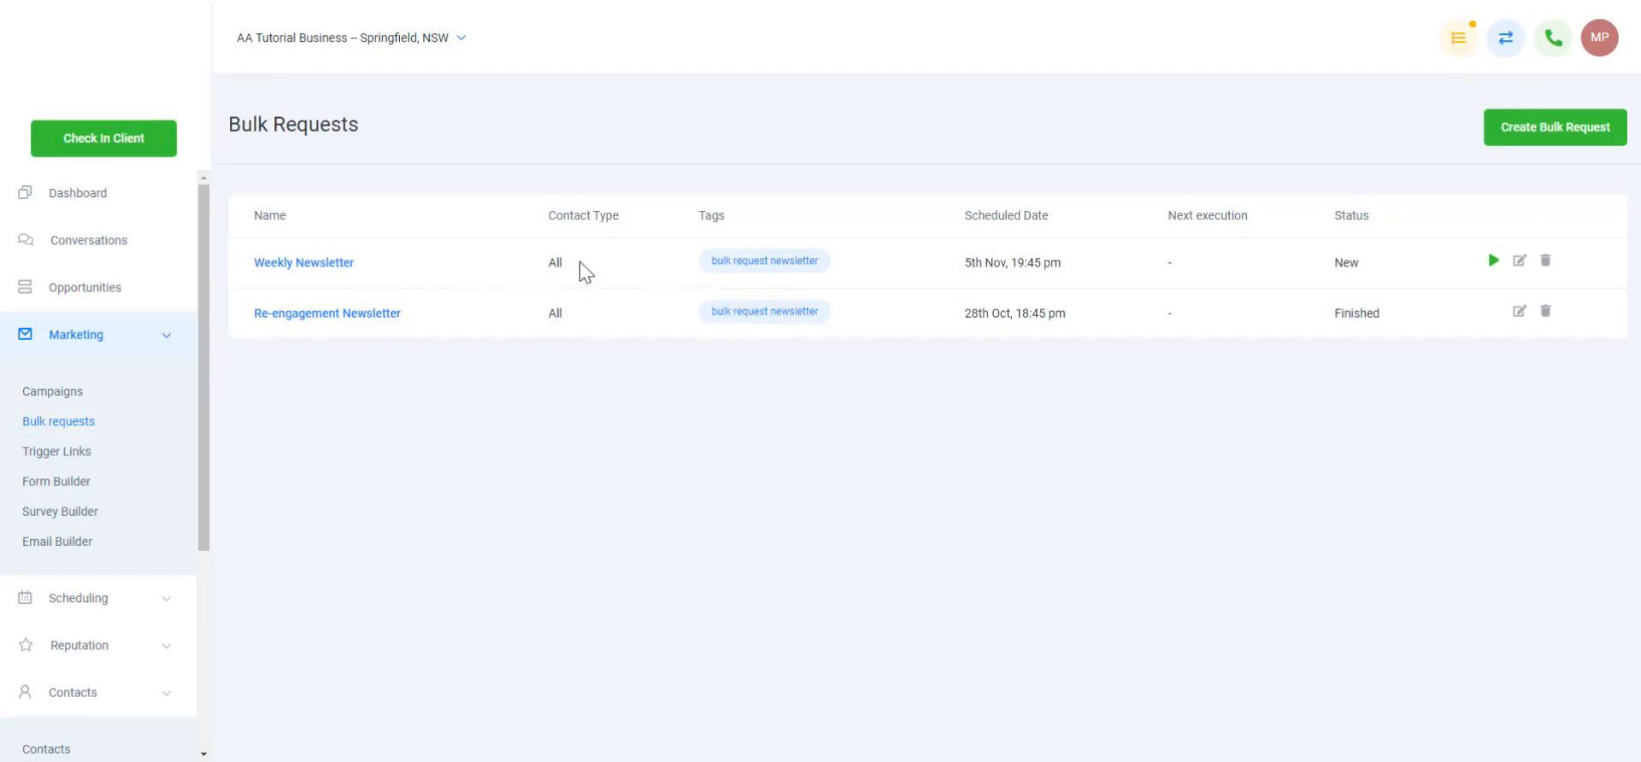
Toggle the Weekly Newsletter request's run control, leaving it Paused
click(1492, 261)
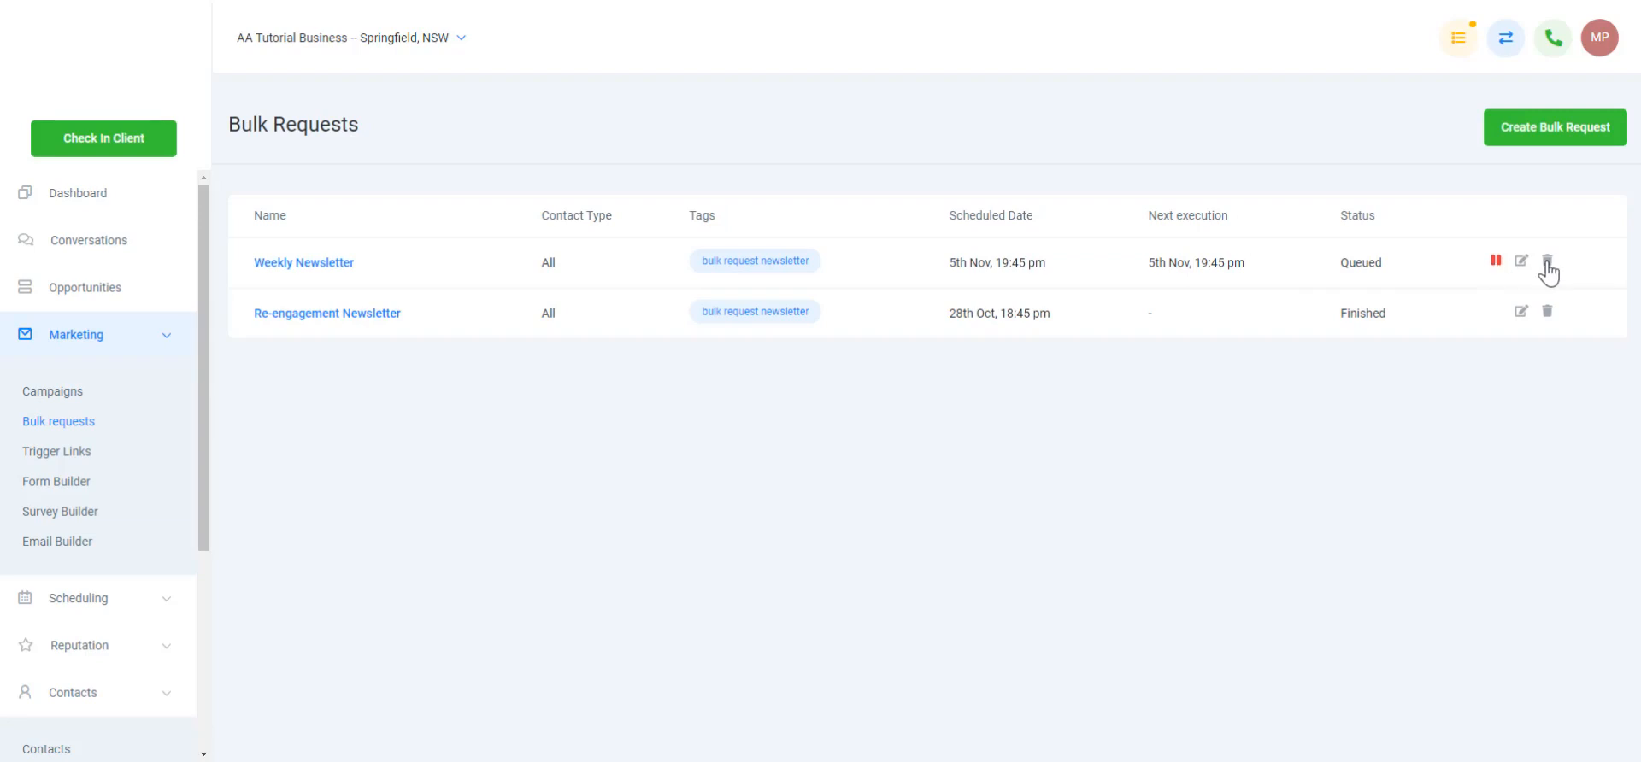
click(1495, 261)
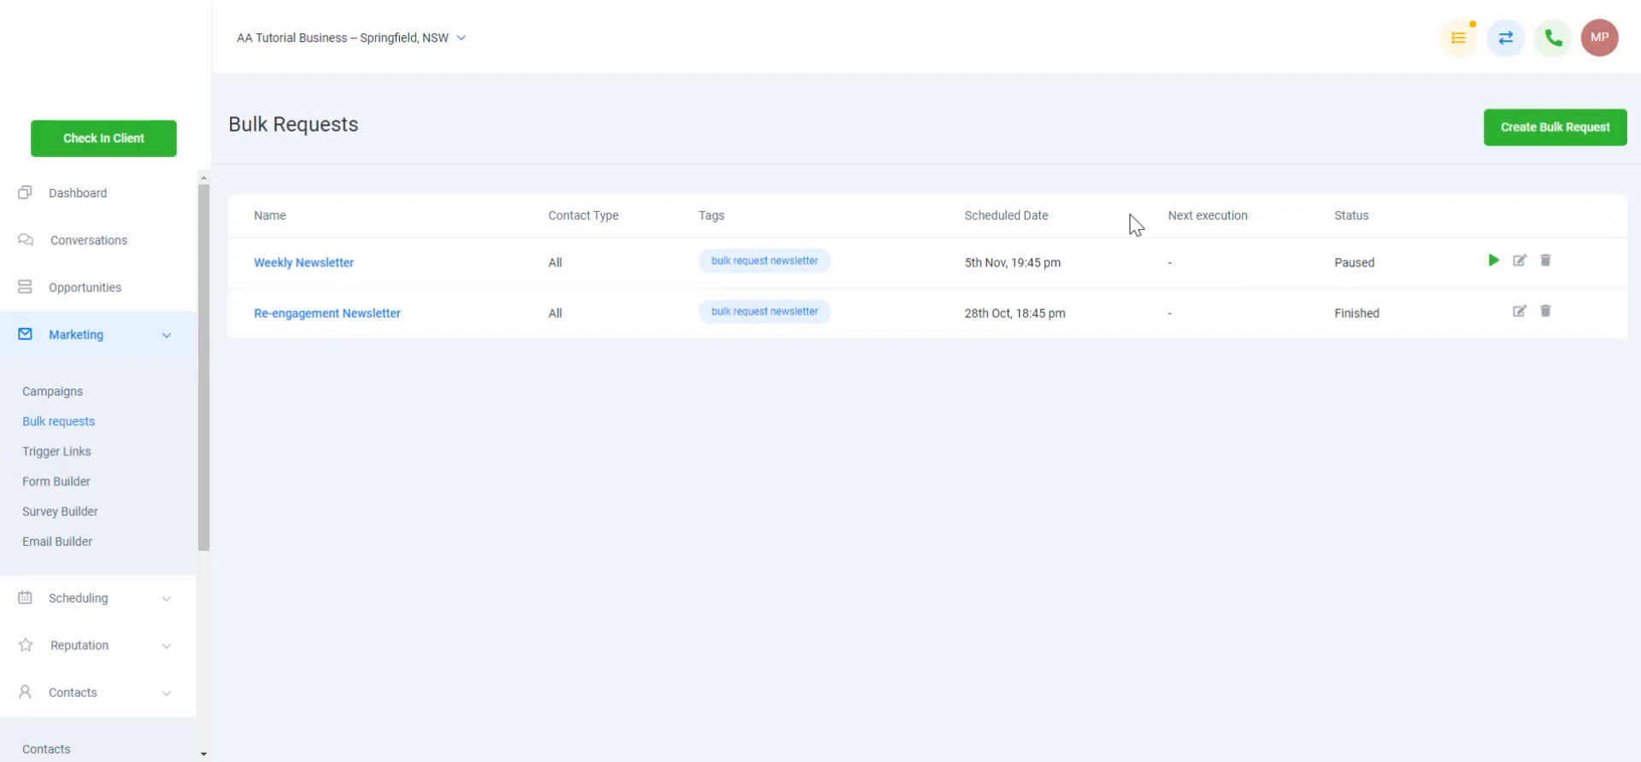
Append 'for the new week' to the Email 1 - Newsletter body and save it
click(76, 402)
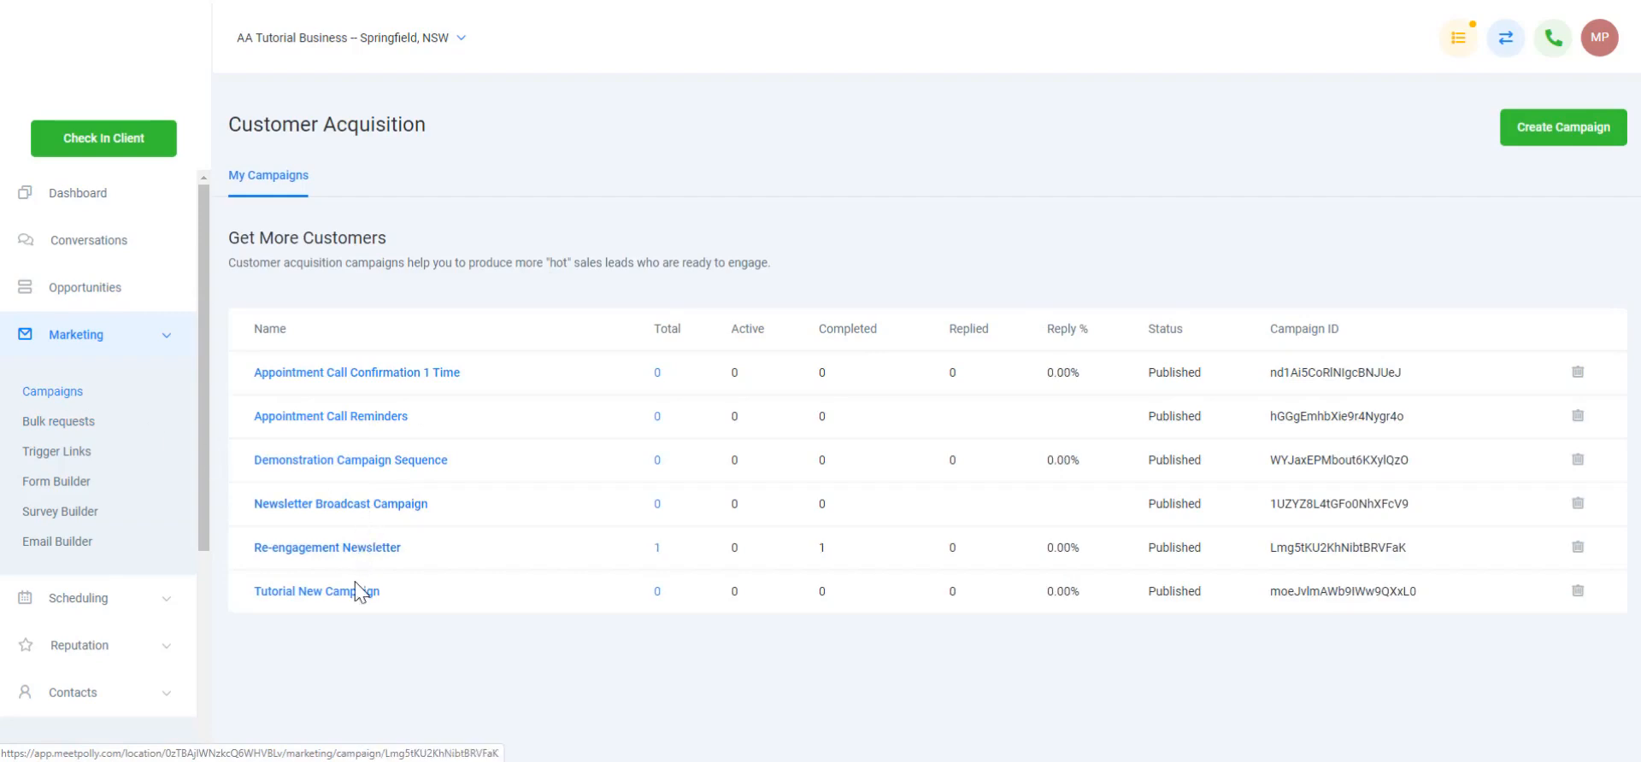
click(363, 506)
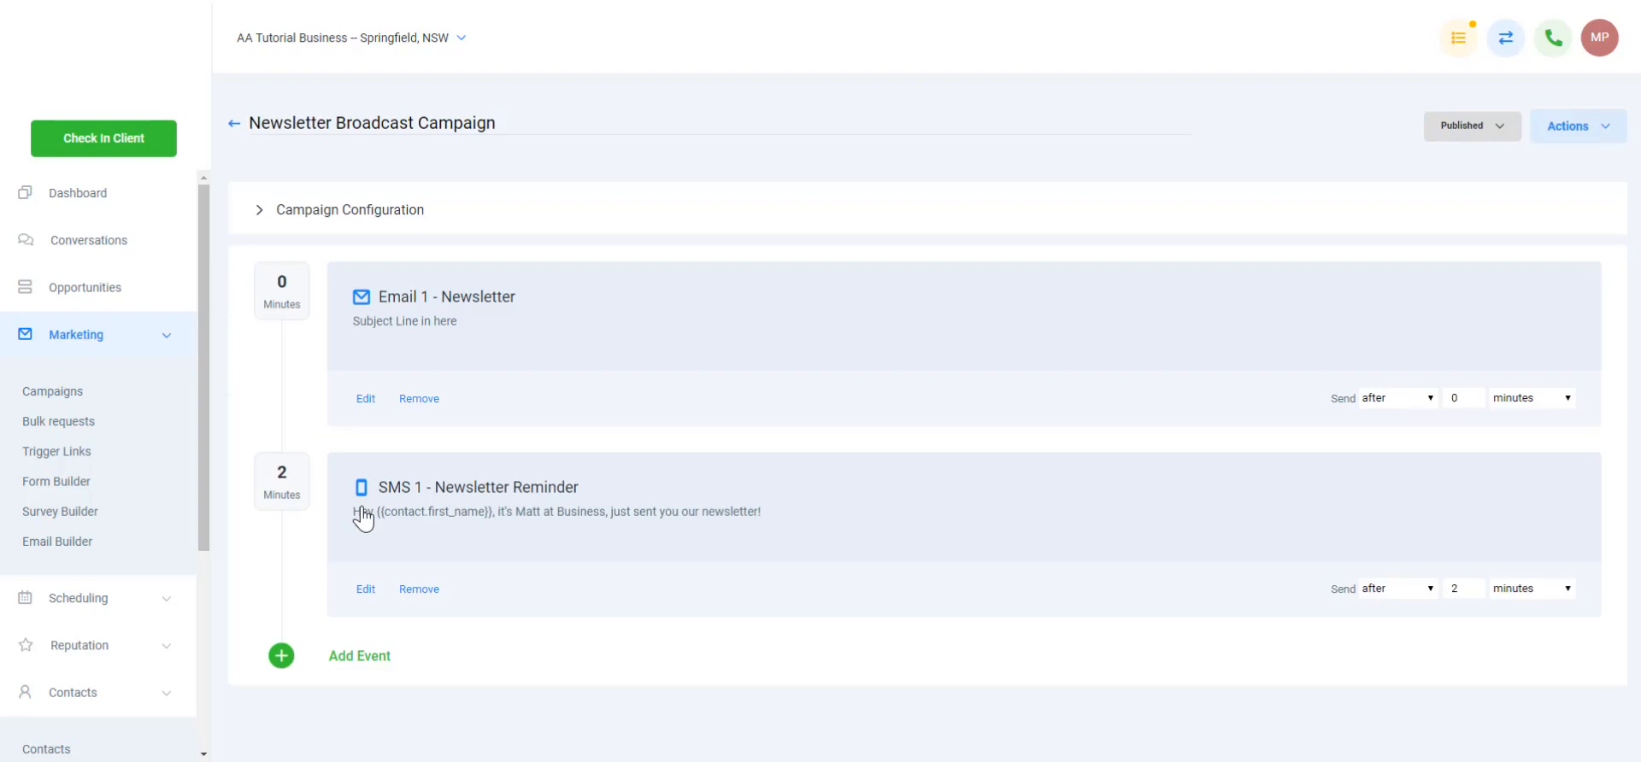
click(368, 403)
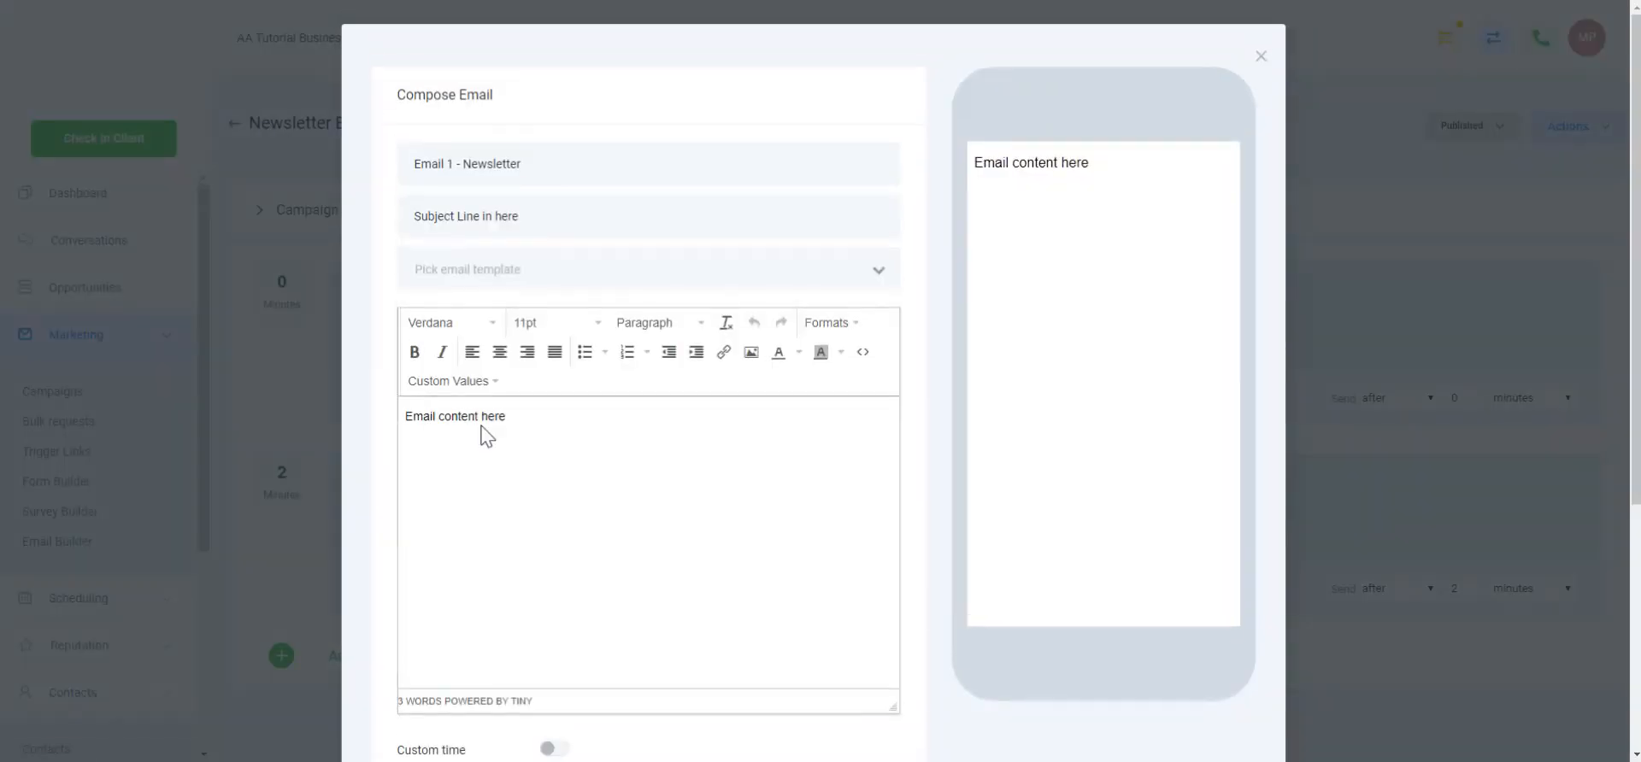
click(528, 419)
text(for the new week)
scroll(685, 527, down, 5)
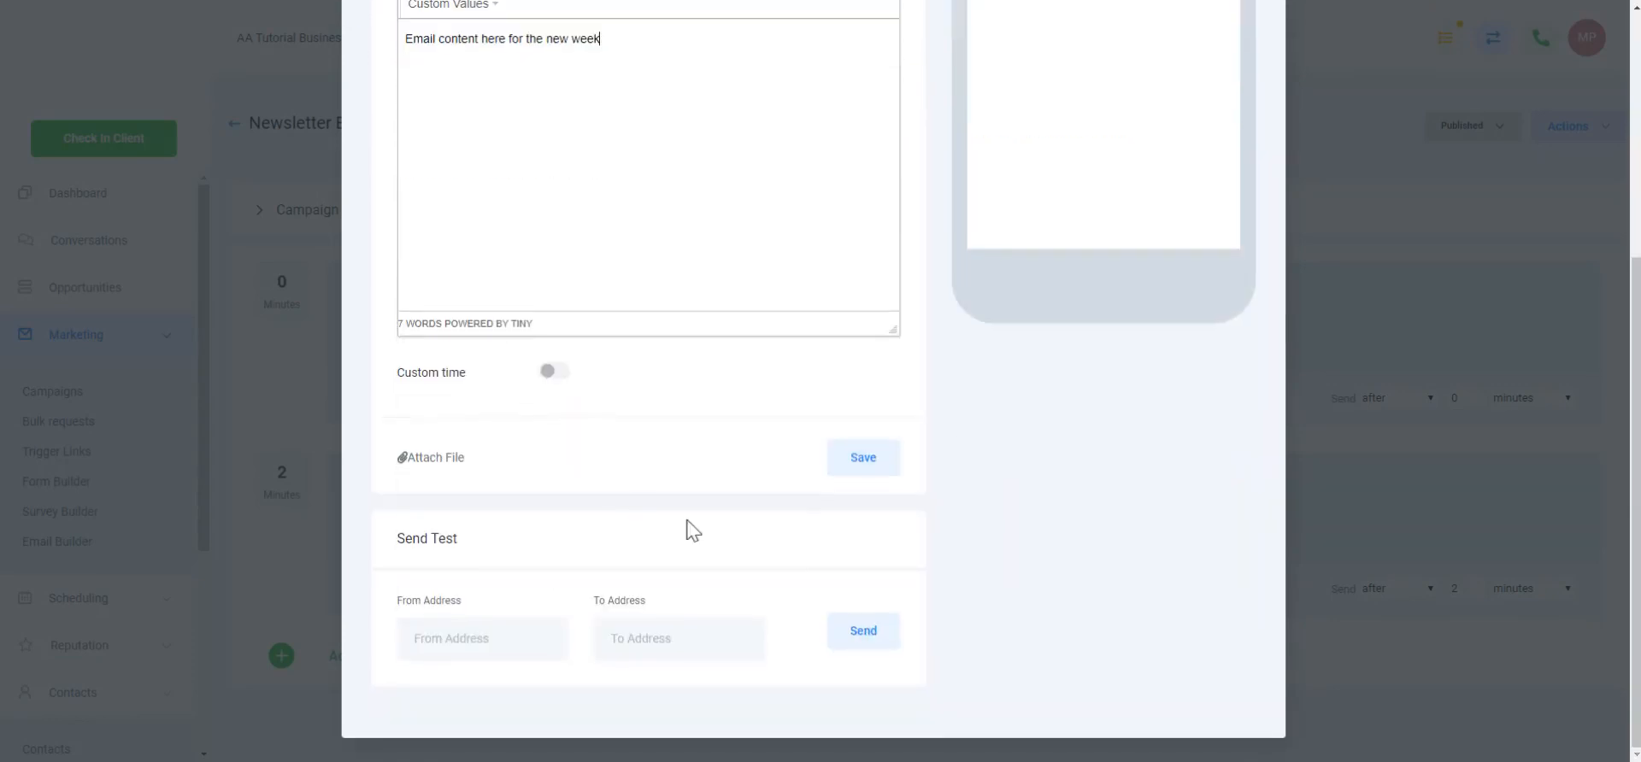
click(854, 465)
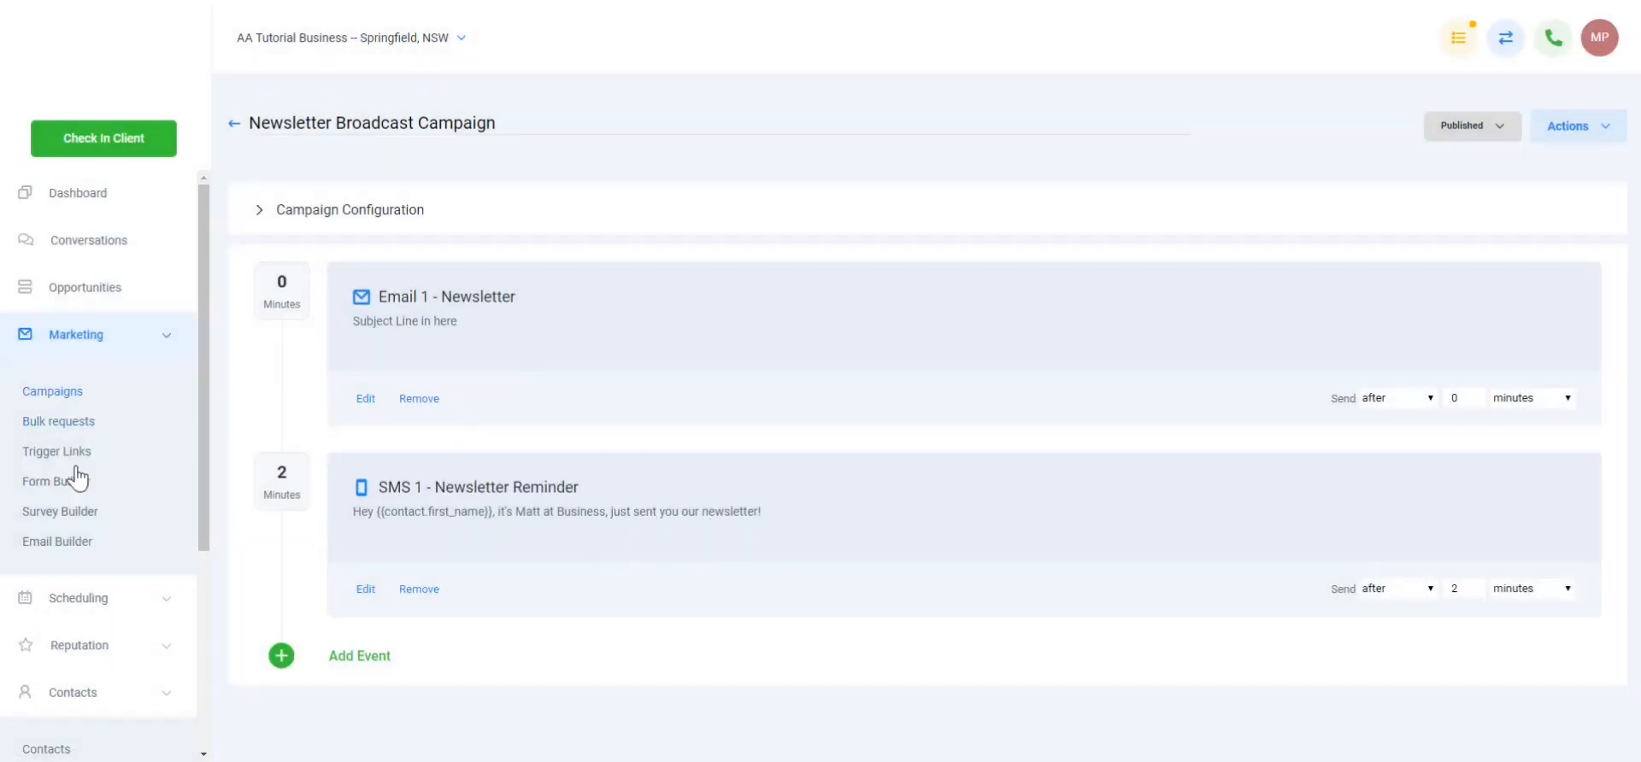
Start a new 'Weekly Newsletter' bulk request running Newsletter Broadcast Campaign
scroll(97, 609, down, 1)
scroll(97, 603, down, 3)
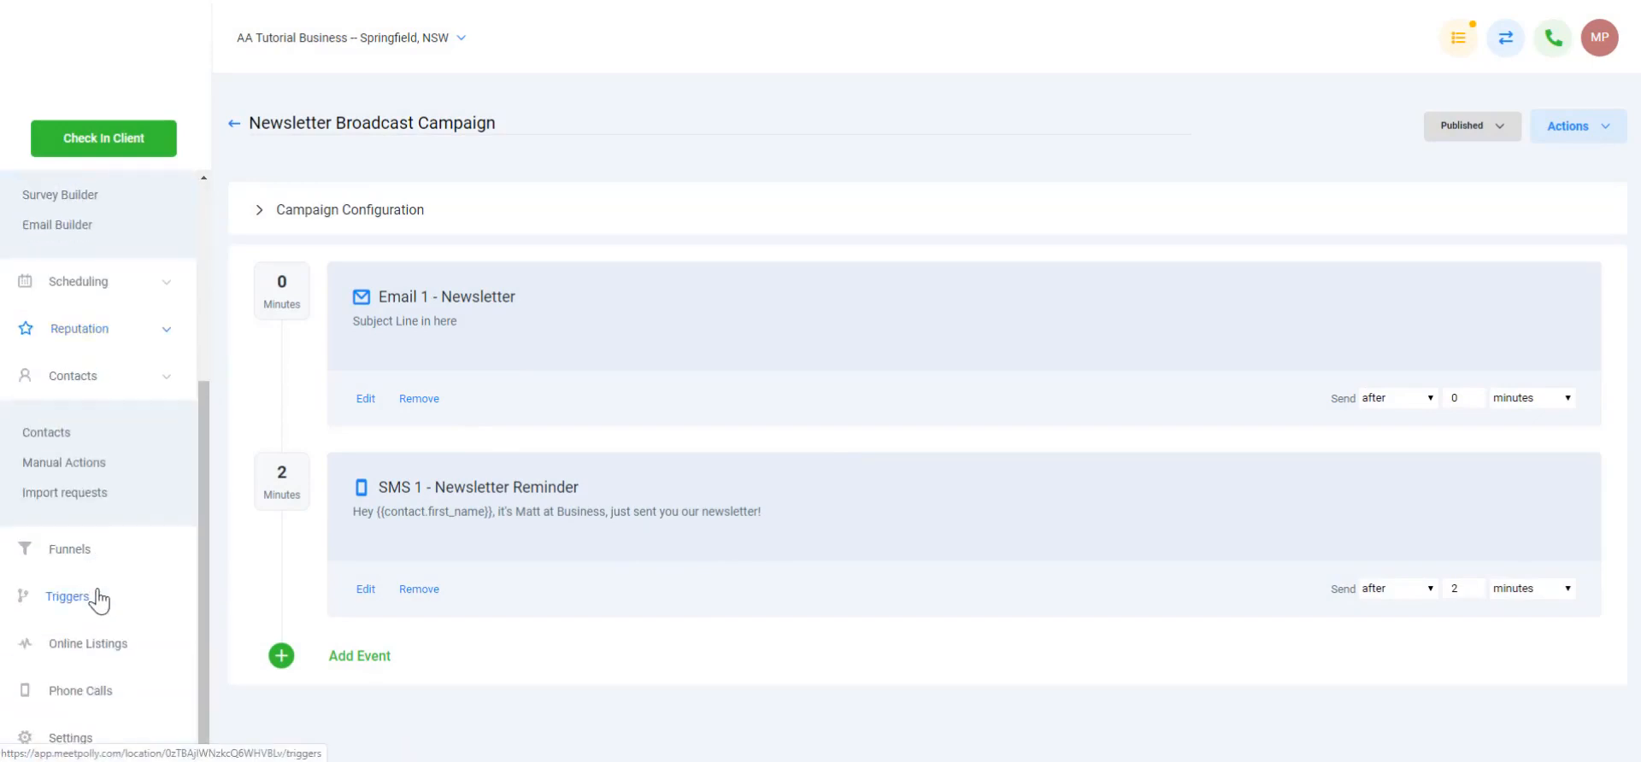
scroll(77, 513, up, 4)
click(74, 427)
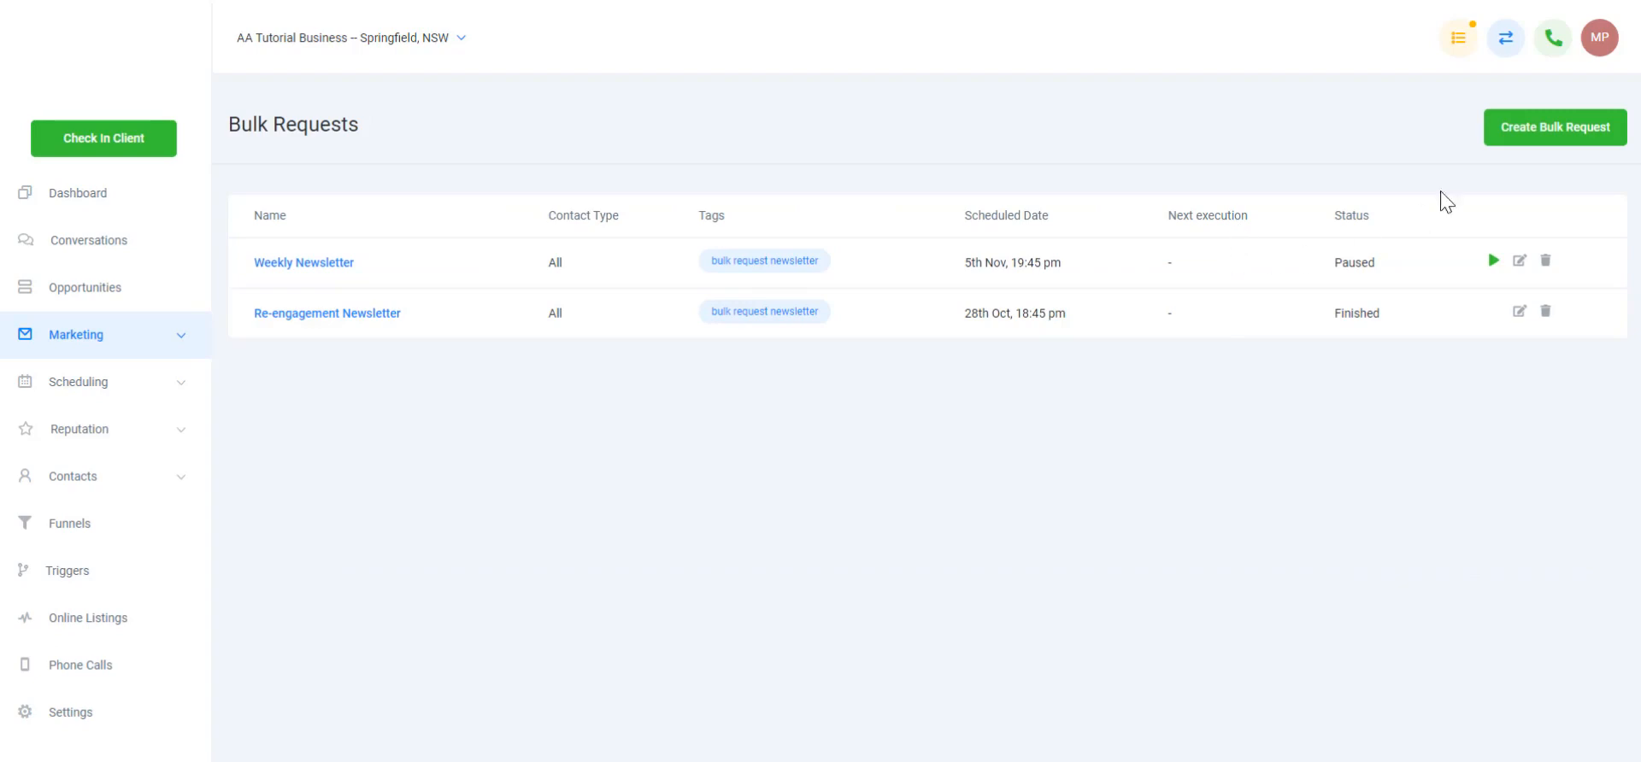
click(1541, 133)
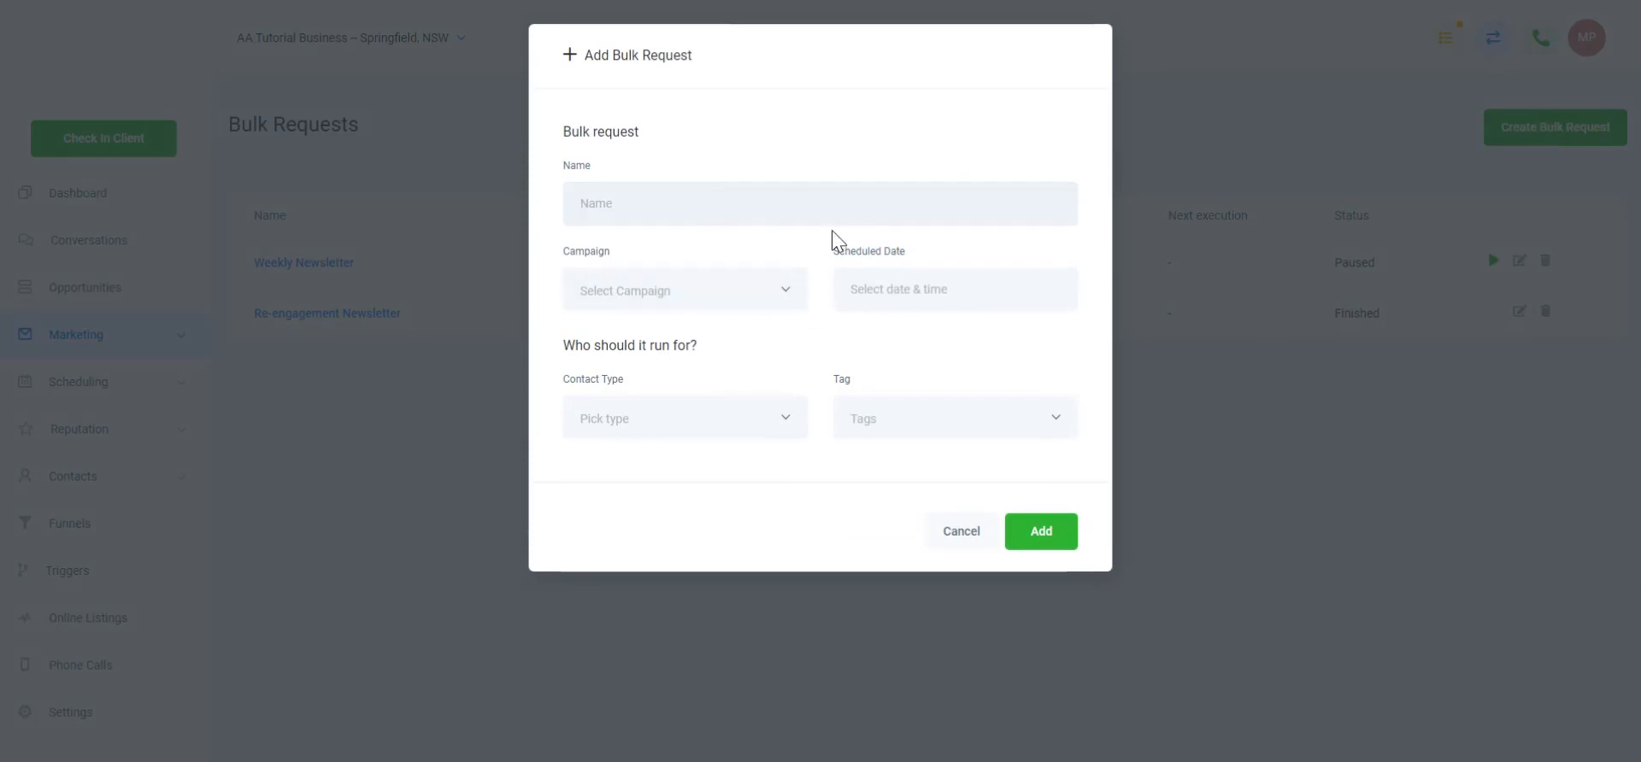
text(Weekly Newsletter)
click(747, 301)
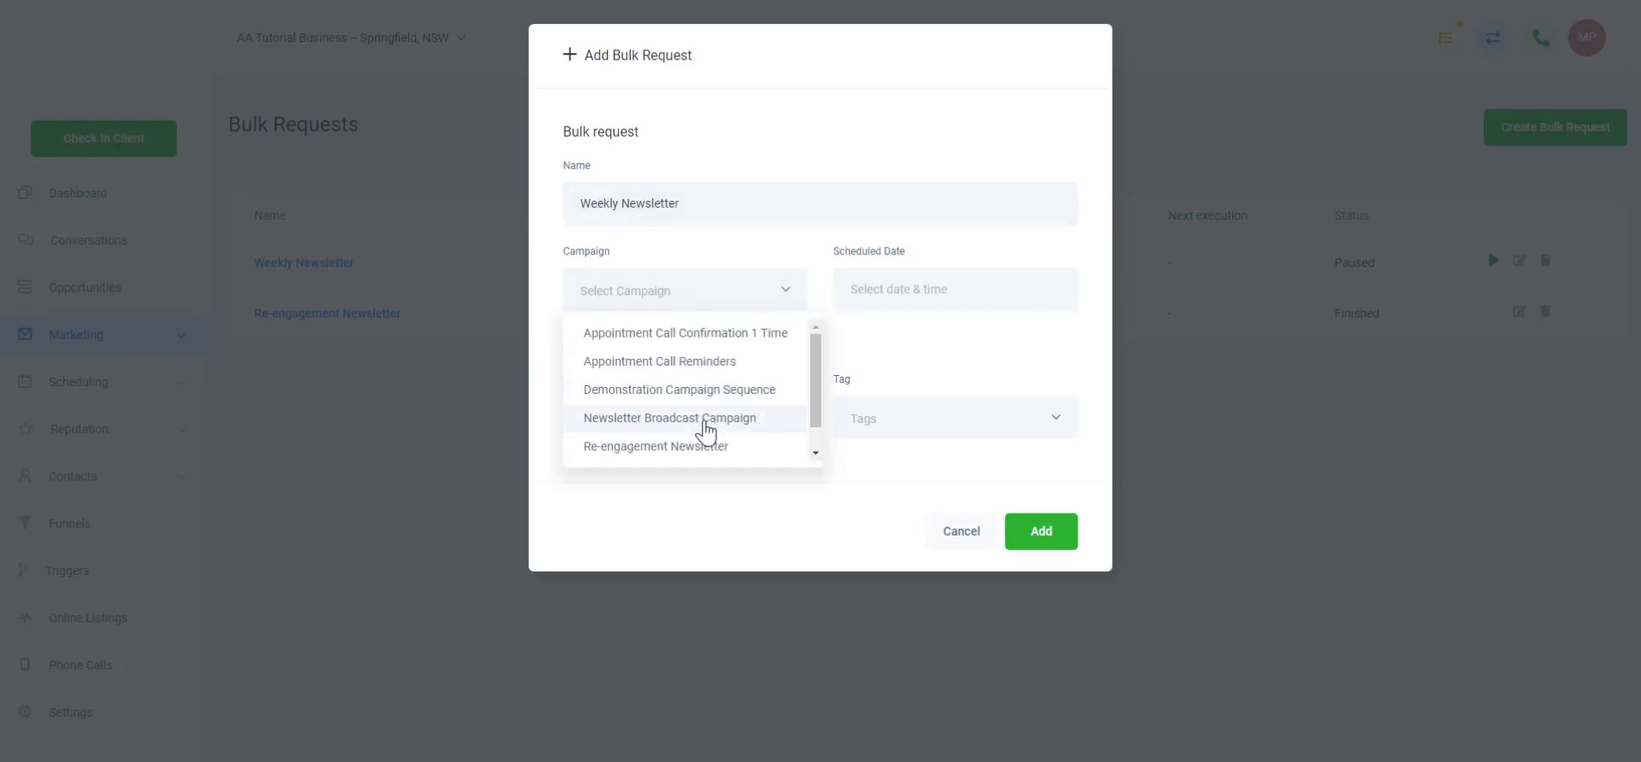
click(705, 427)
Schedule the bulk request for 18 November at 7:45 PM
click(890, 300)
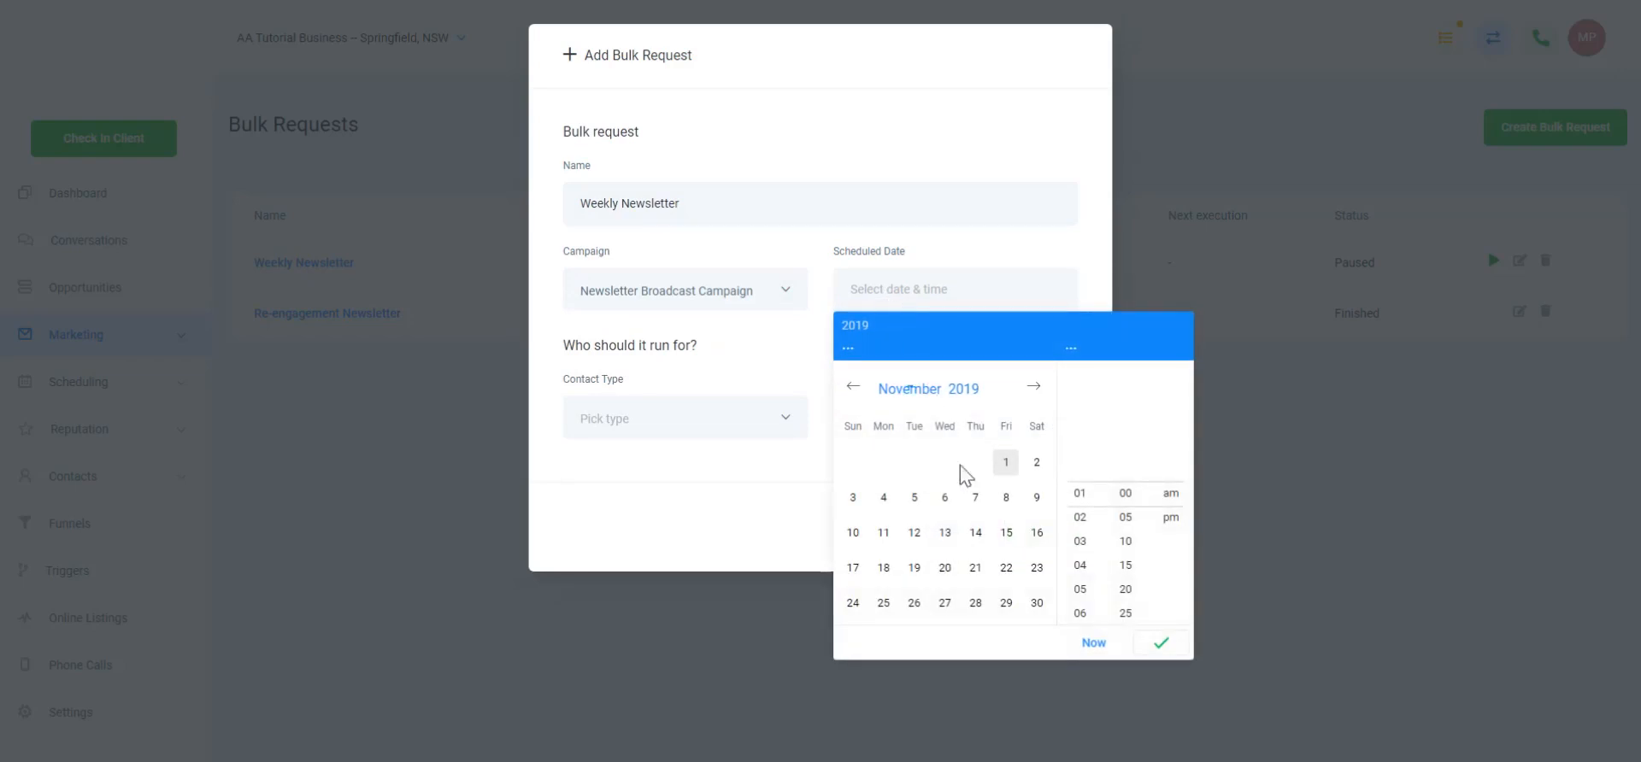
click(975, 567)
click(885, 569)
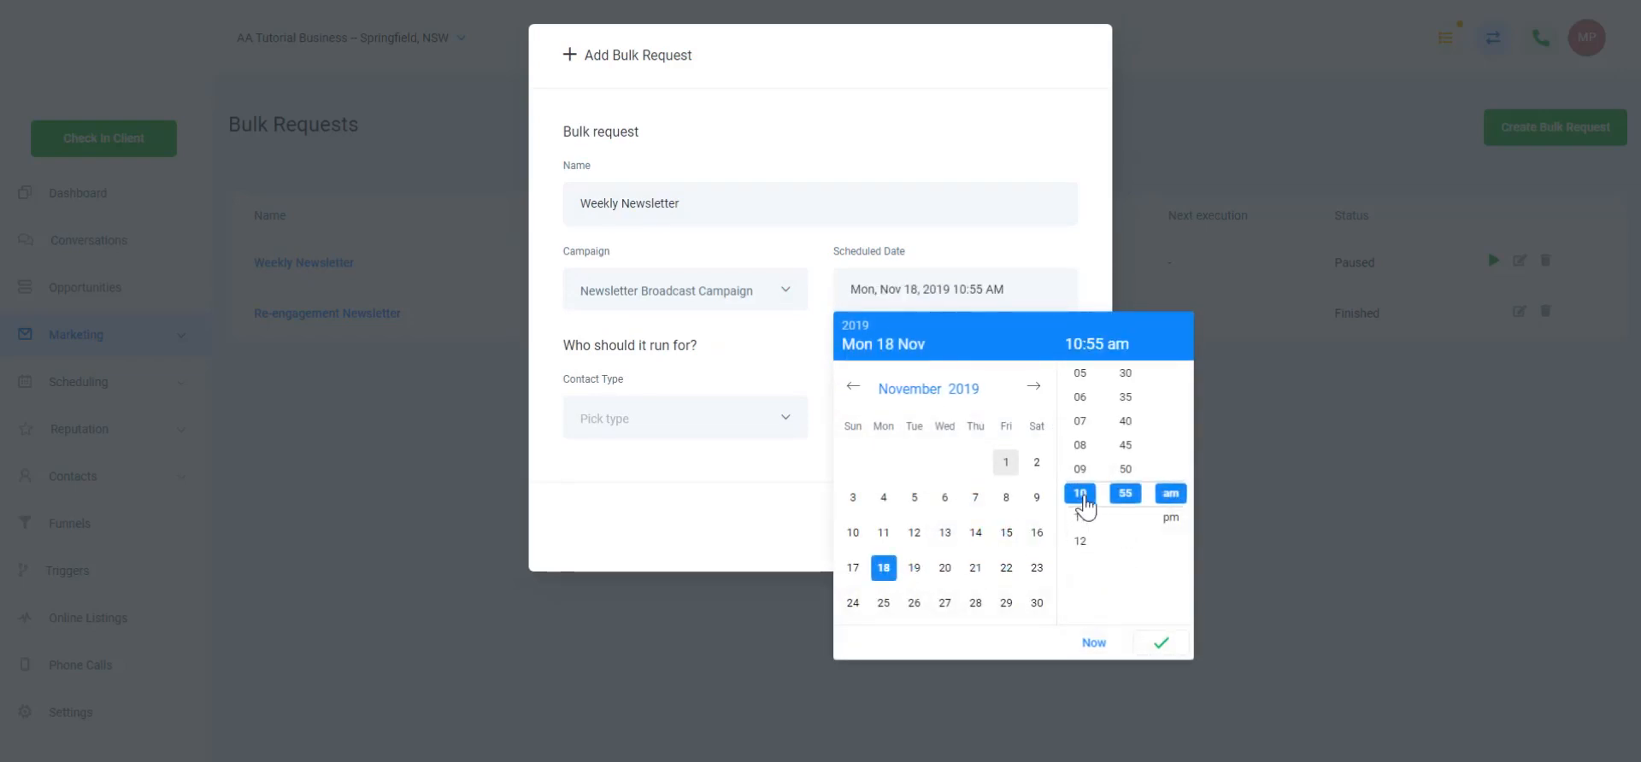
click(1079, 421)
click(1125, 445)
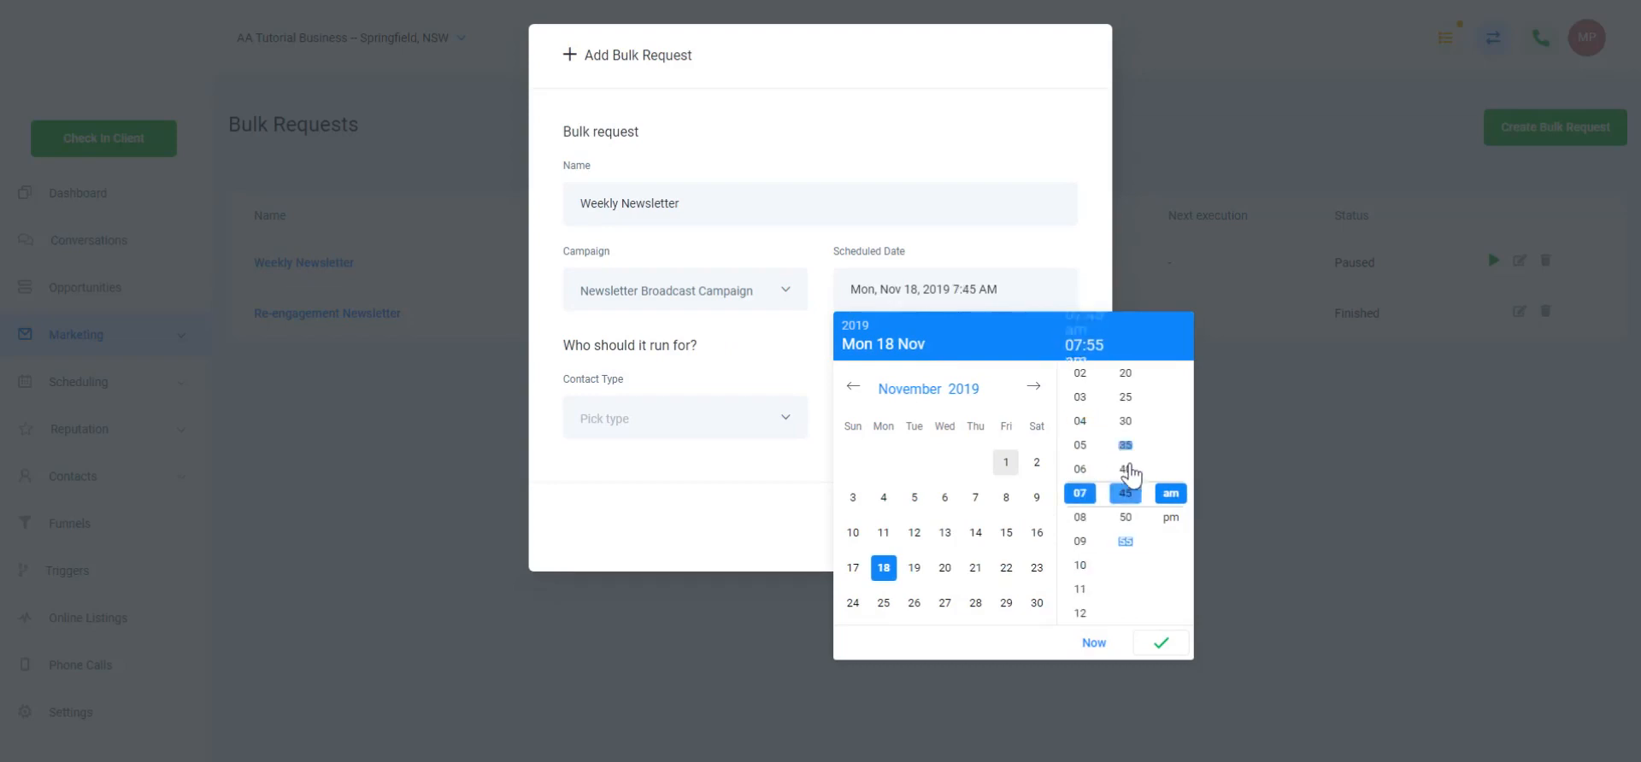
click(1171, 517)
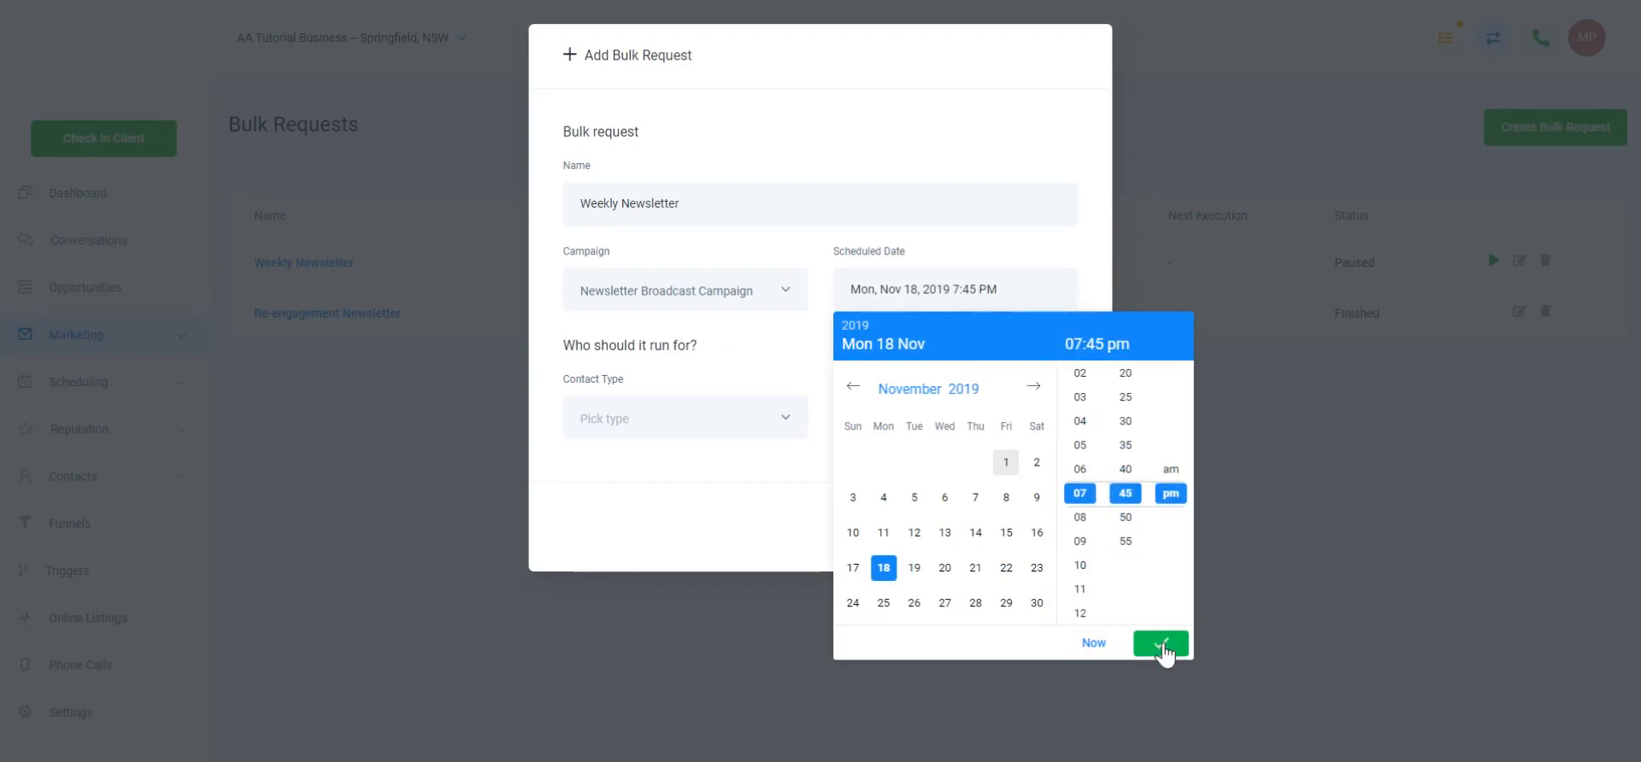
click(1162, 646)
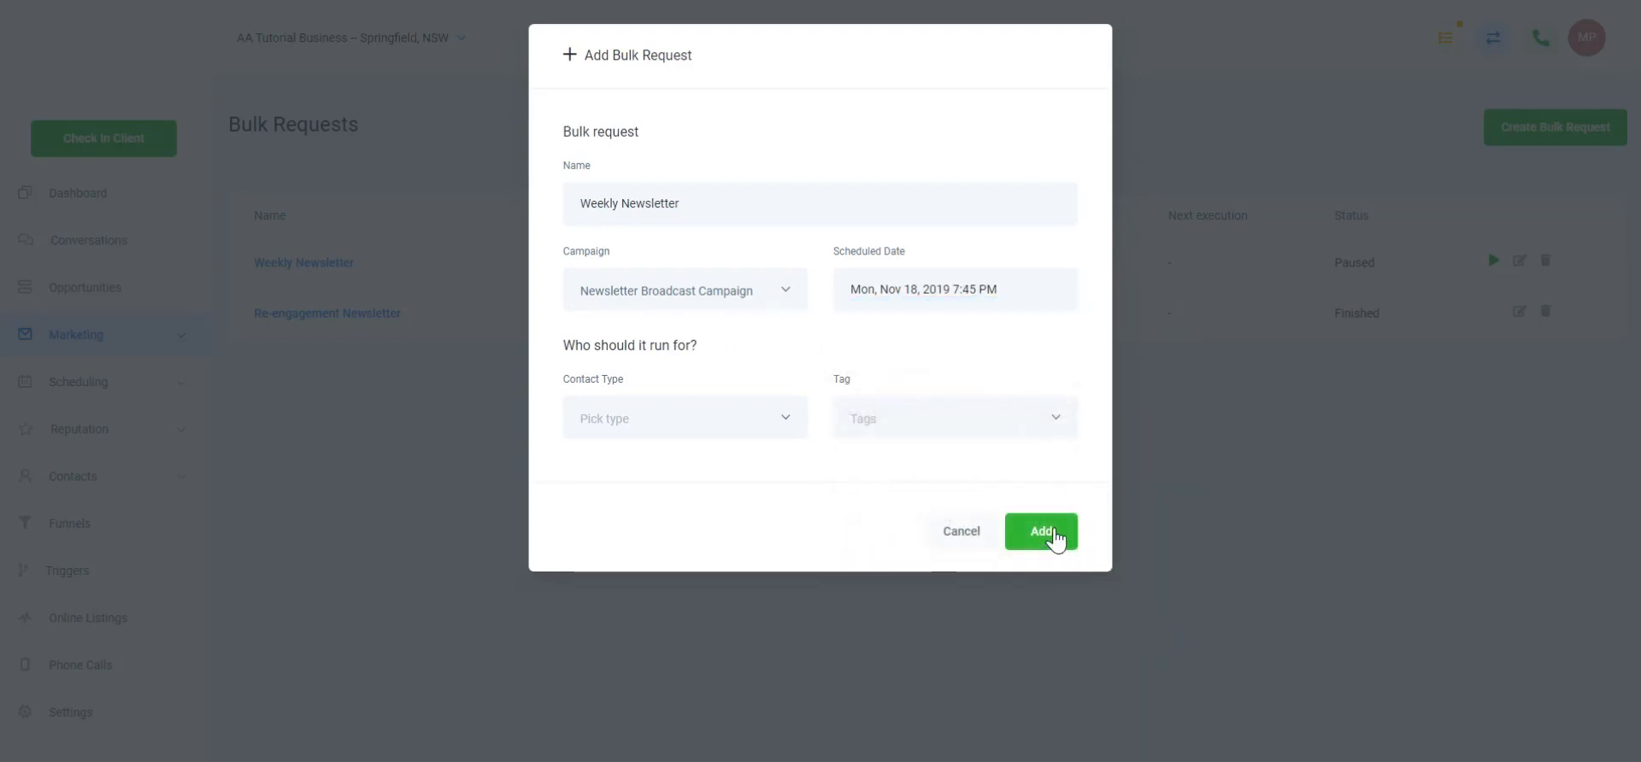
Target all contacts tagged 'bulk request newsletter' and add the bulk request
click(735, 432)
click(680, 462)
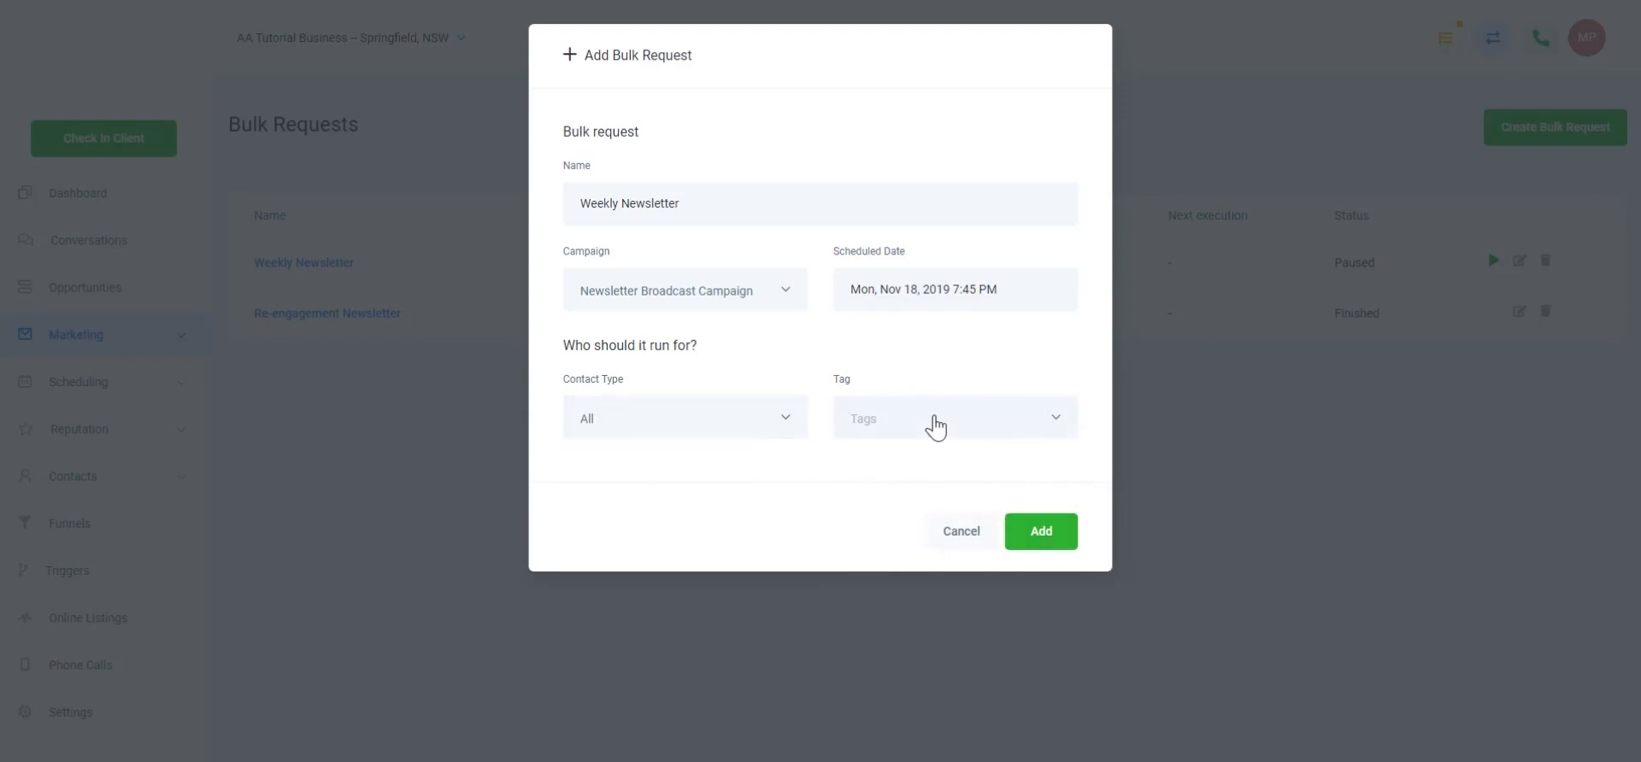
click(936, 428)
click(912, 462)
click(1040, 530)
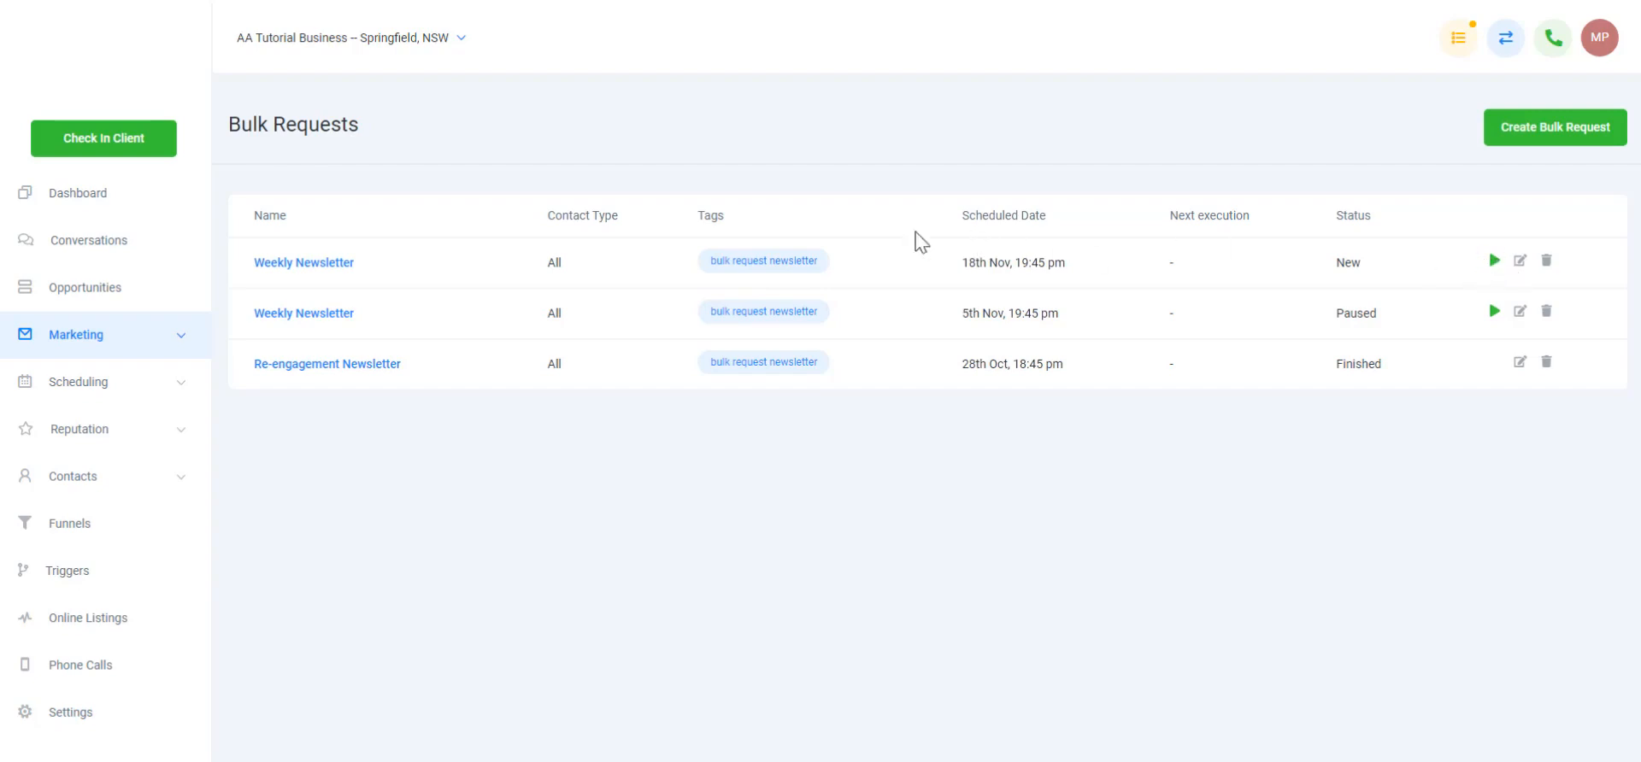
Open the Newsletter Broadcast Campaign from the Marketing campaigns list
click(100, 340)
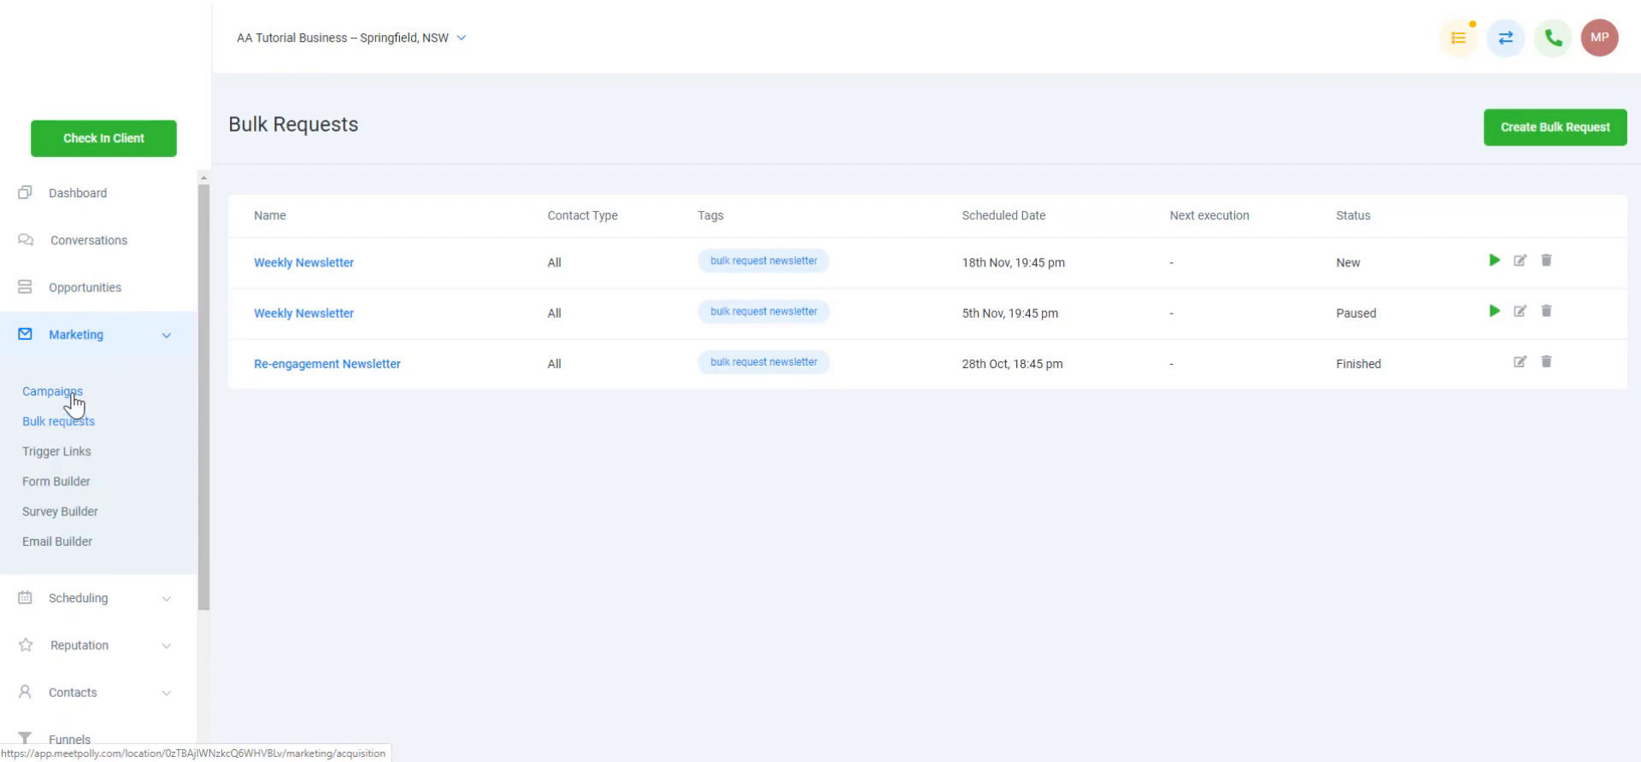
click(73, 395)
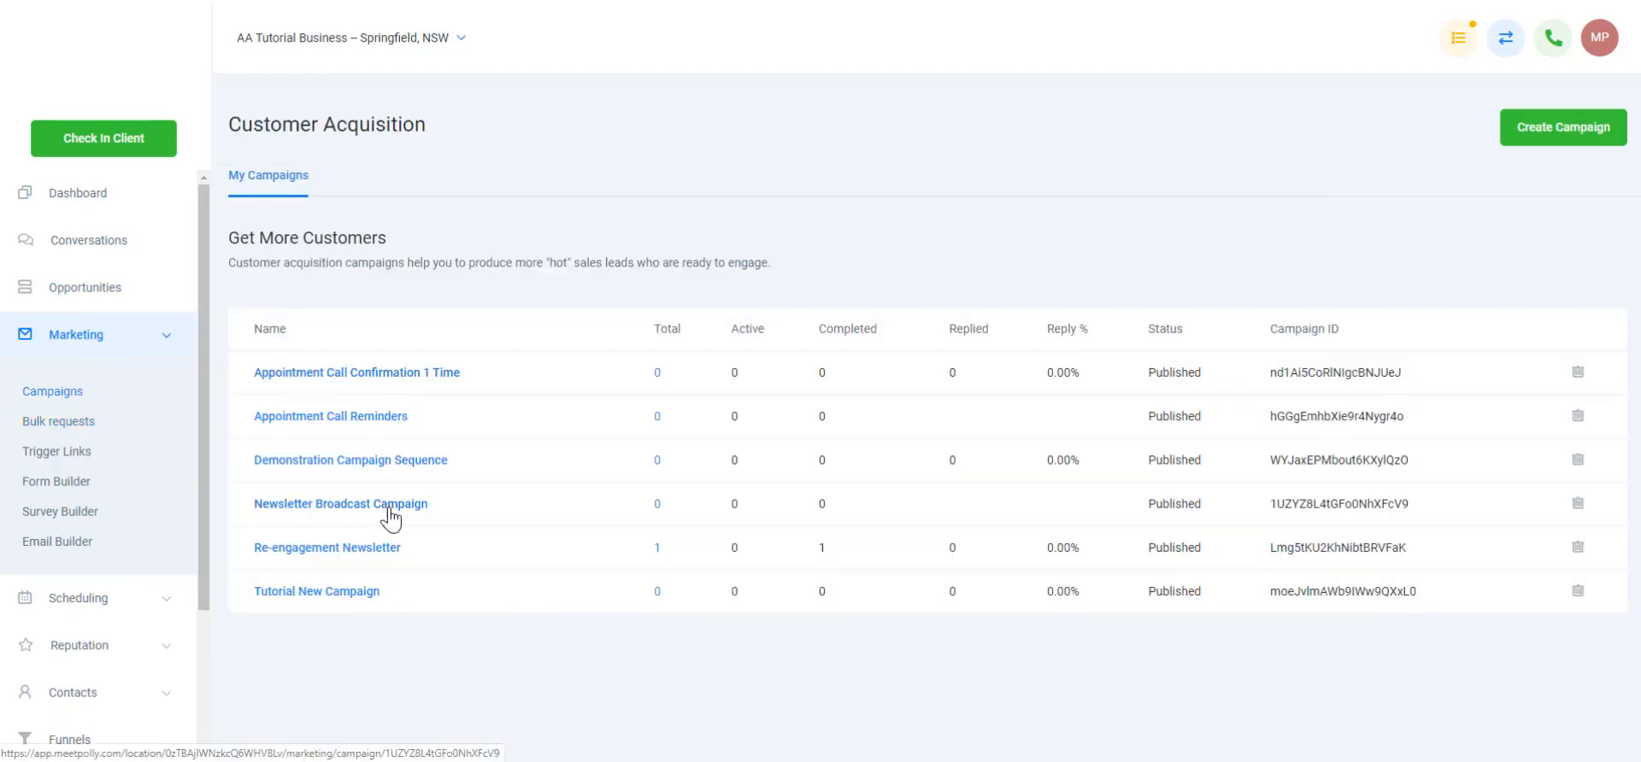
click(391, 506)
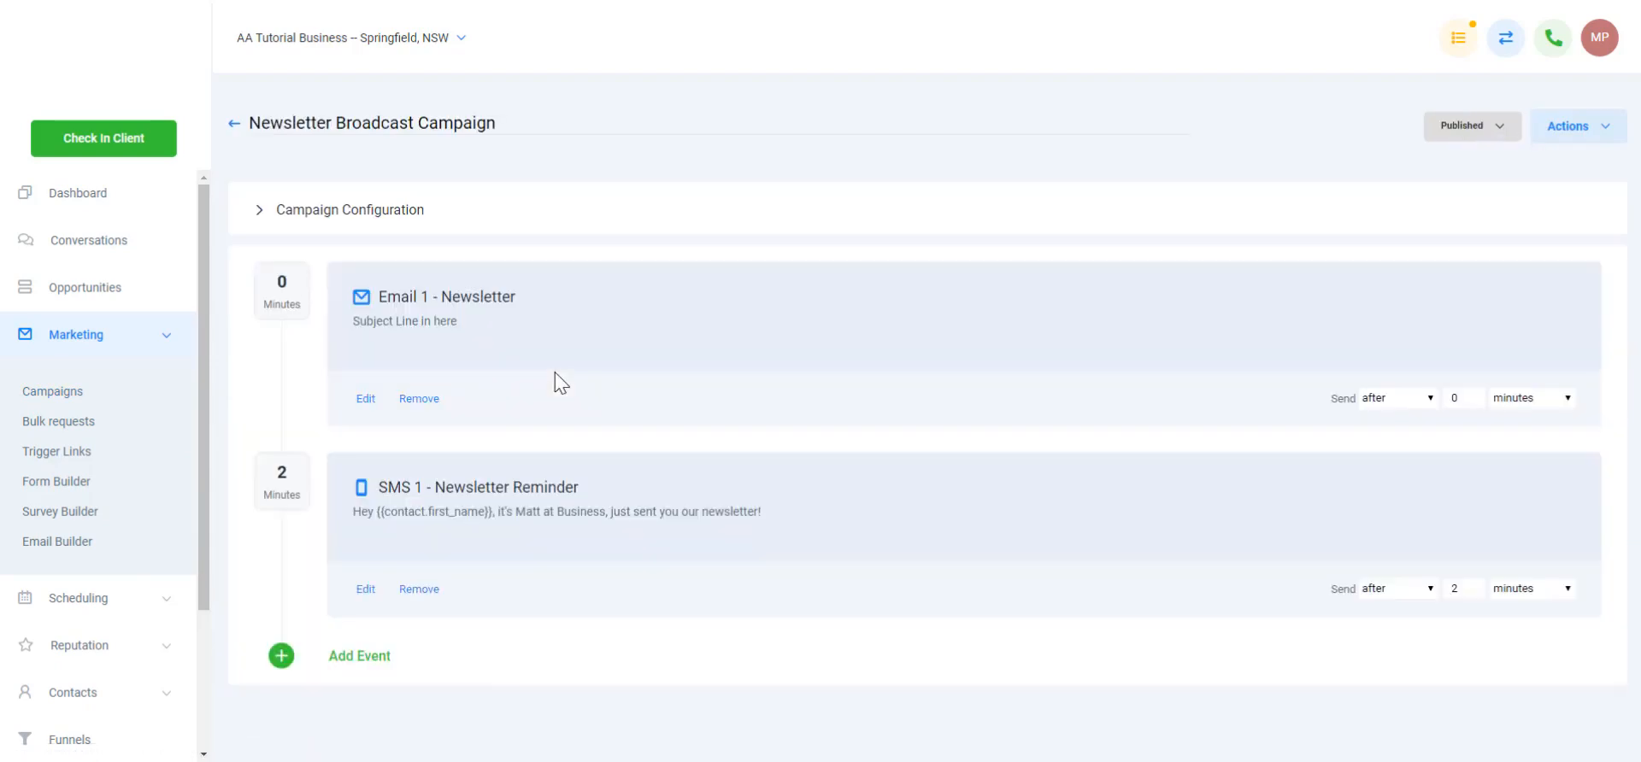
Add an email event named 'Email 2 second week' with subject and body 'test', and save it
click(355, 668)
click(702, 234)
scroll(547, 434, down, 1)
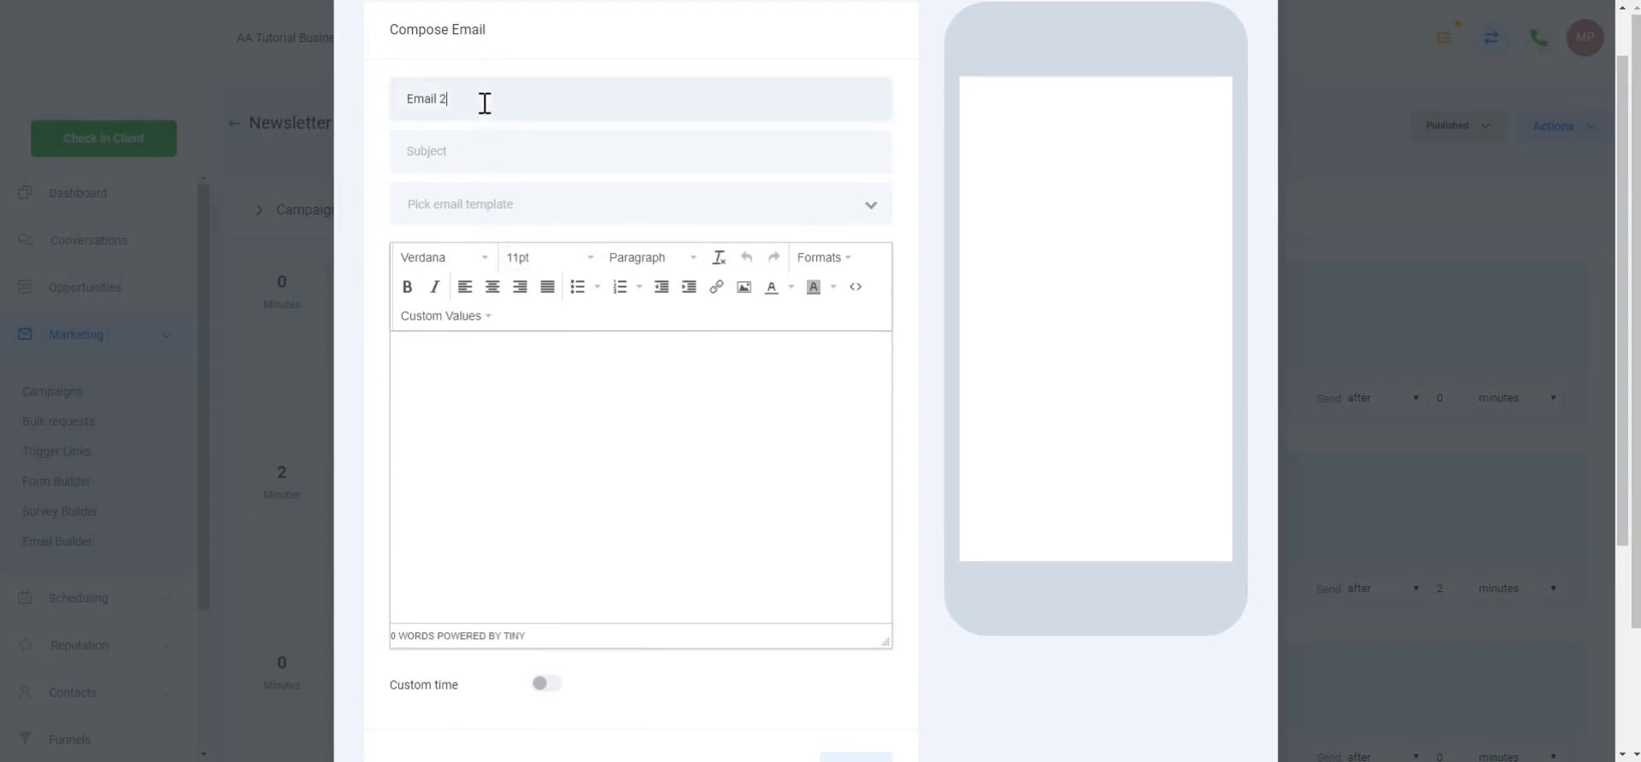
click(511, 101)
text(se)
text(test)
click(615, 424)
text(test)
scroll(609, 513, down, 4)
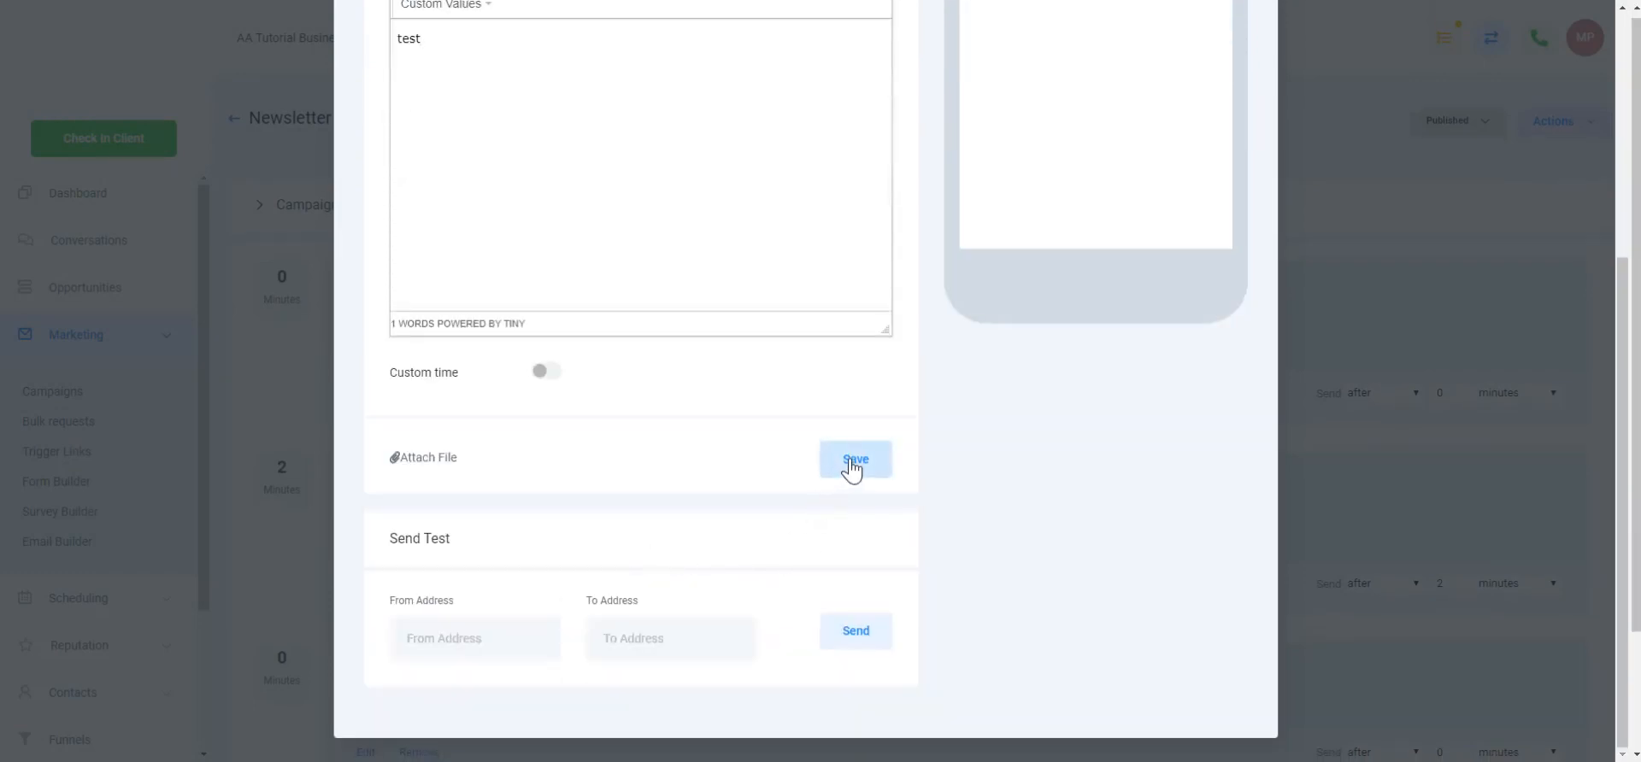
click(849, 464)
scroll(1035, 530, down, 2)
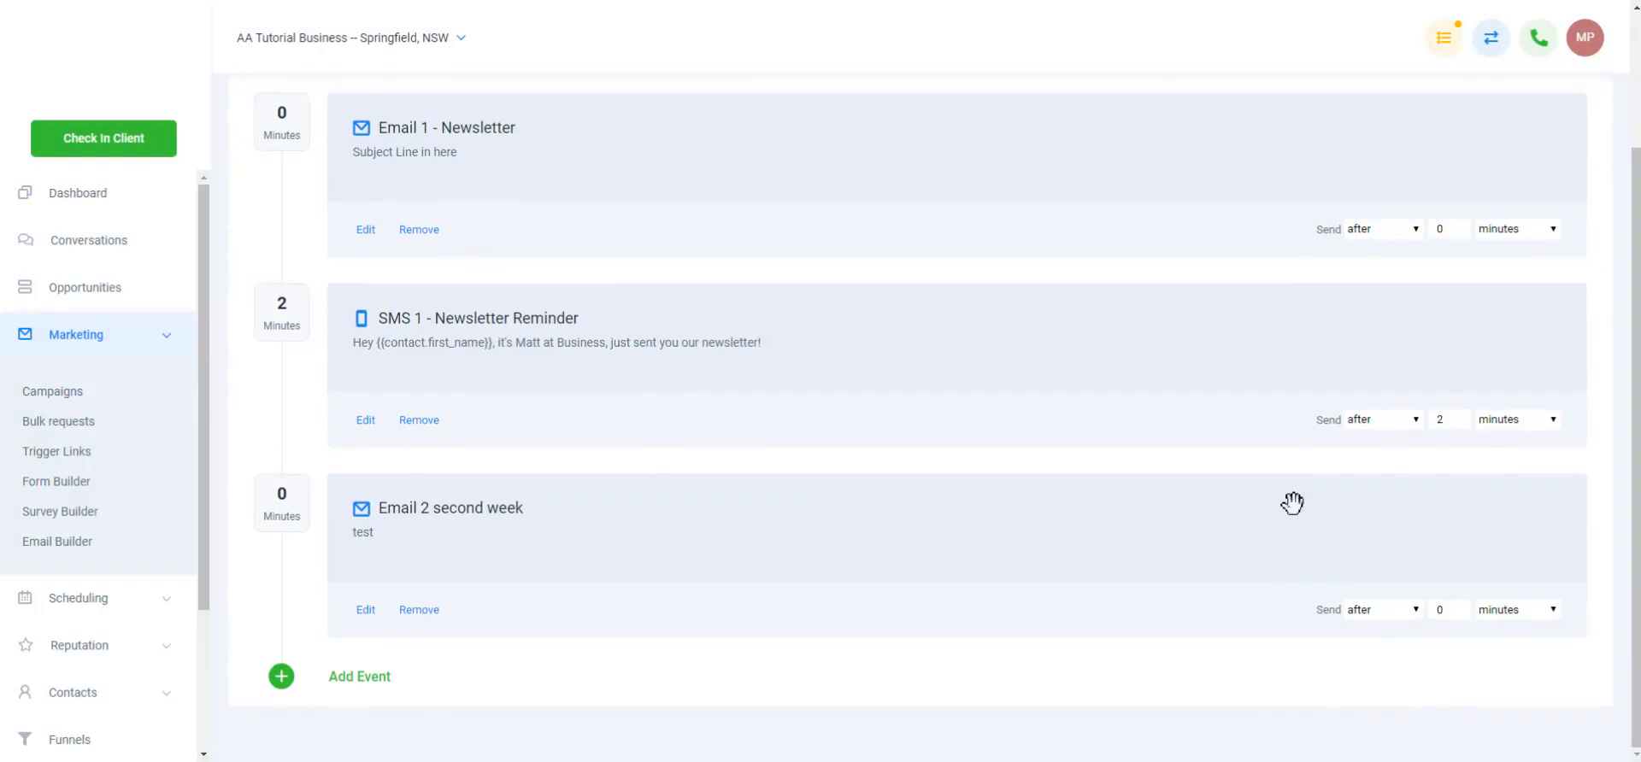
Set Email 2's delay unit to days and its delay amount to 7
click(1496, 610)
click(1491, 690)
double_click(1433, 611)
text(7)
scroll(670, 520, up, 2)
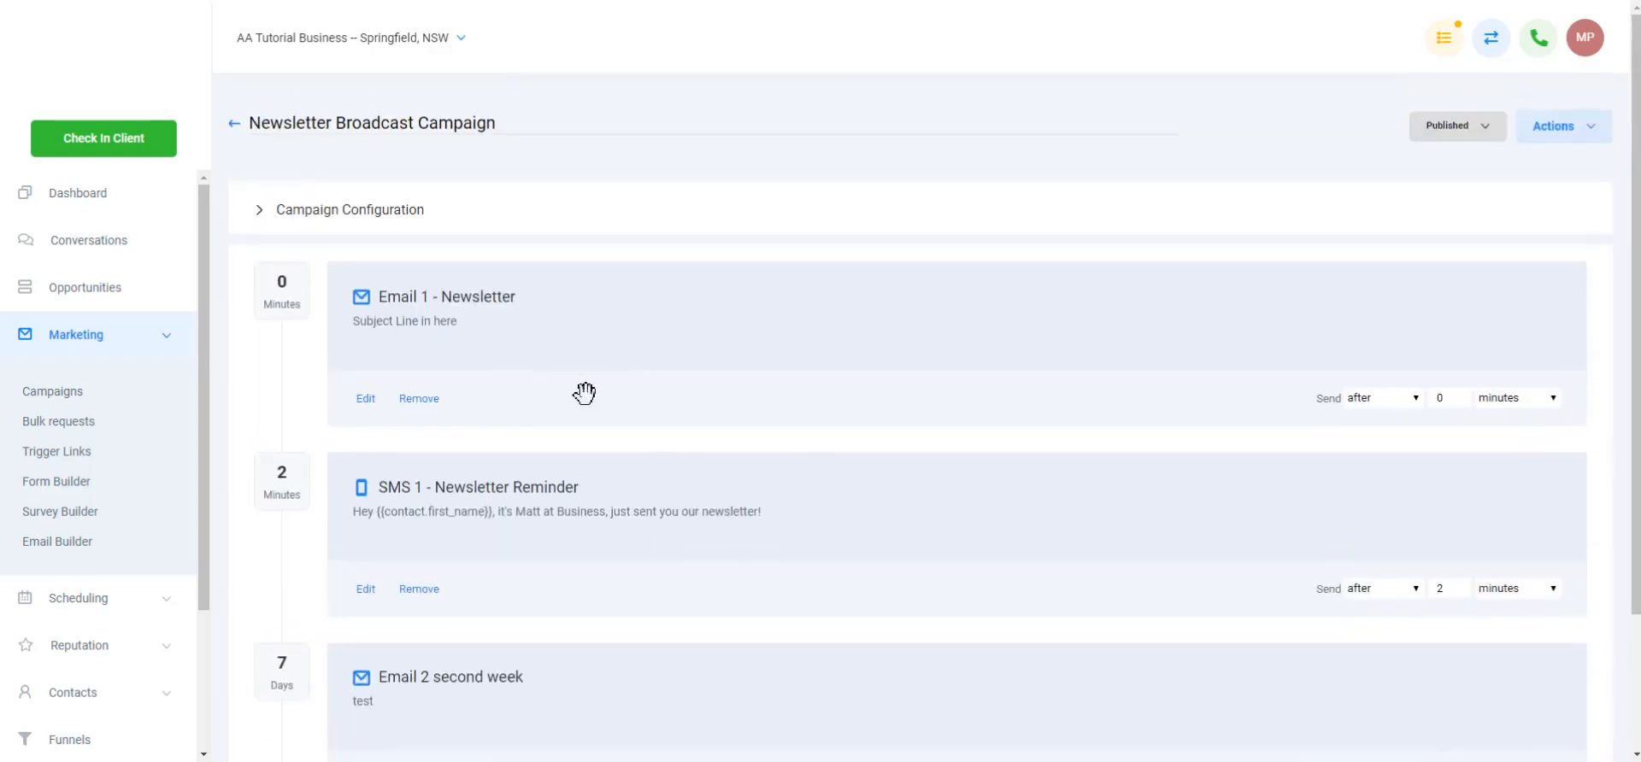